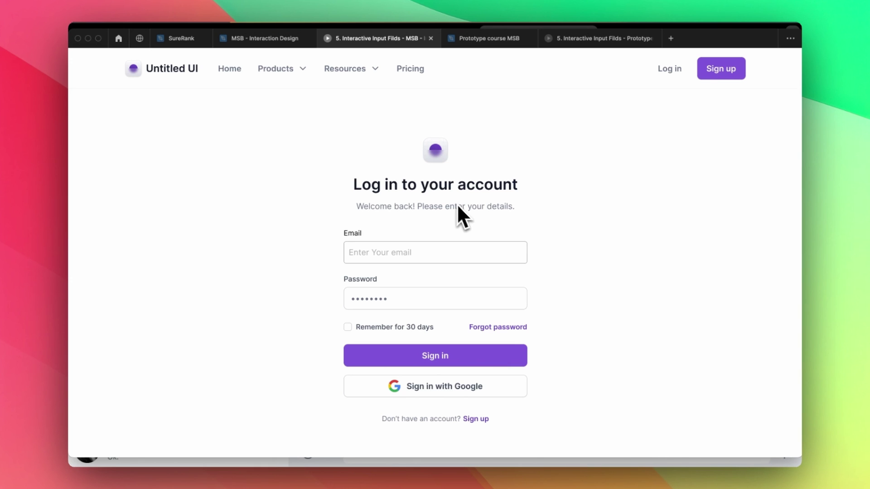
- Preview the login prototype's email field by stepping through its empty, filled and error states
{"action": "scroll", "coordinate": [471, 249], "scroll_direction": "down", "scroll_amount": 2}
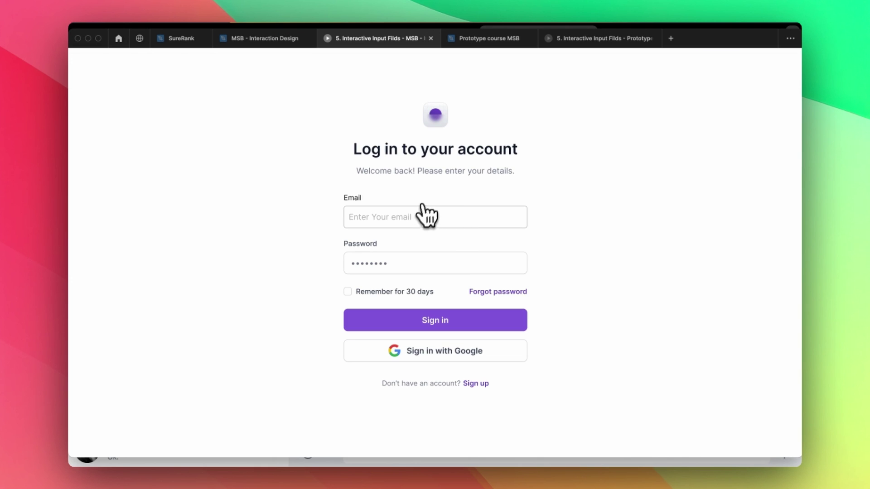
{"action": "left_click", "coordinate": [392, 221]}
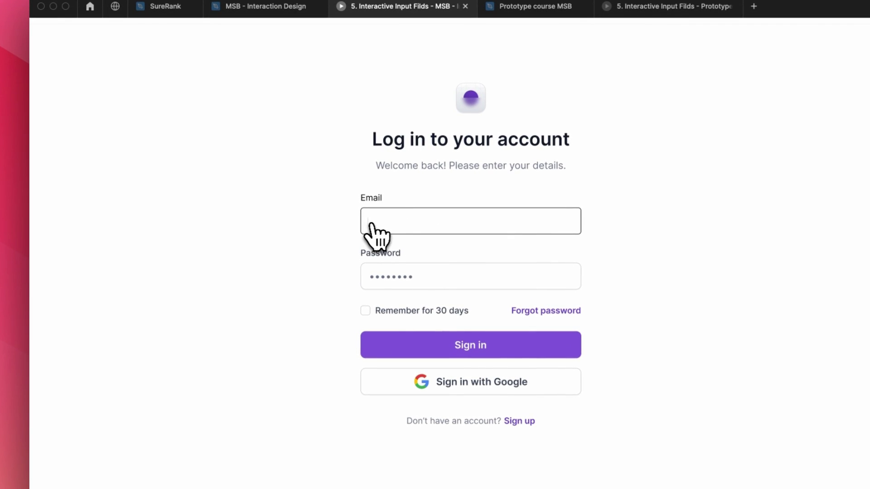
{"action": "left_click", "coordinate": [402, 224]}
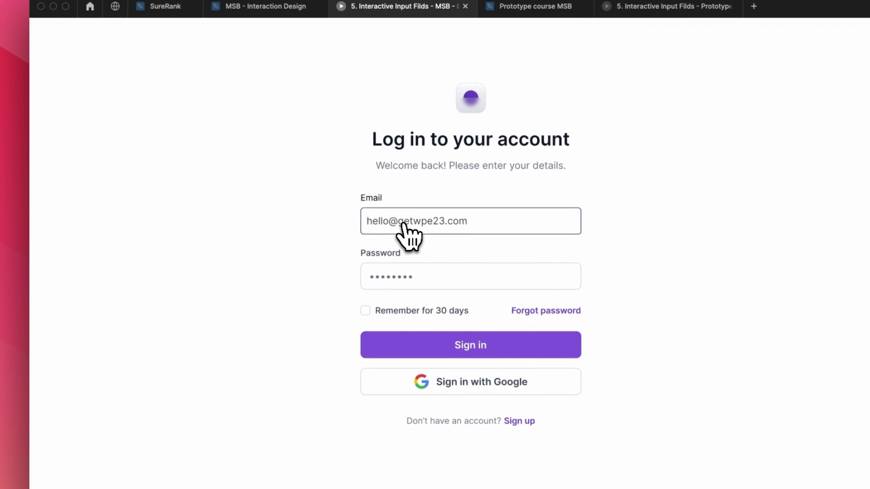
{"action": "left_click", "coordinate": [403, 224]}
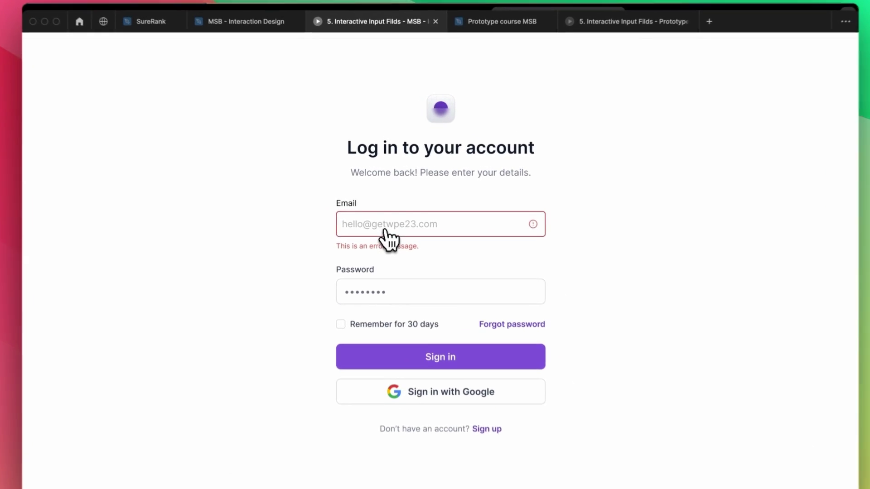
{"action": "left_click", "coordinate": [386, 222]}
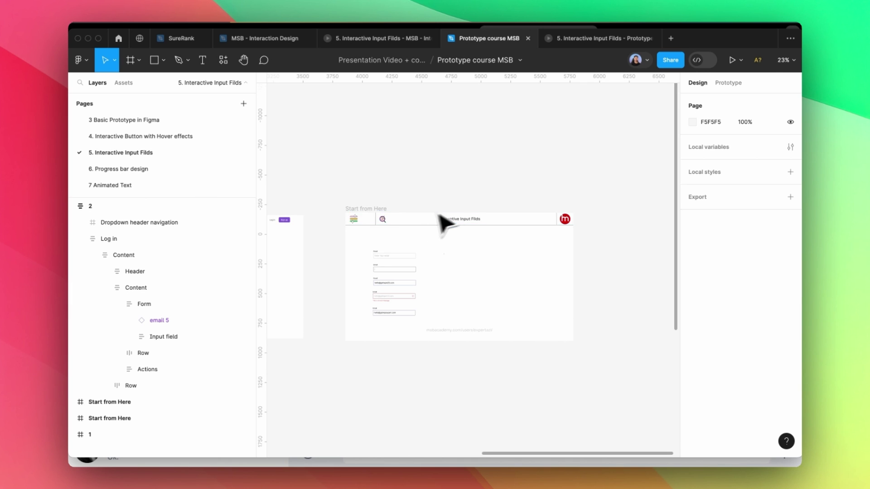
- Find and select the small Blink cursor frame inside the Start from Here frame with the input fields
{"action": "scroll", "coordinate": [462, 218], "scroll_direction": "down", "scroll_amount": 3}
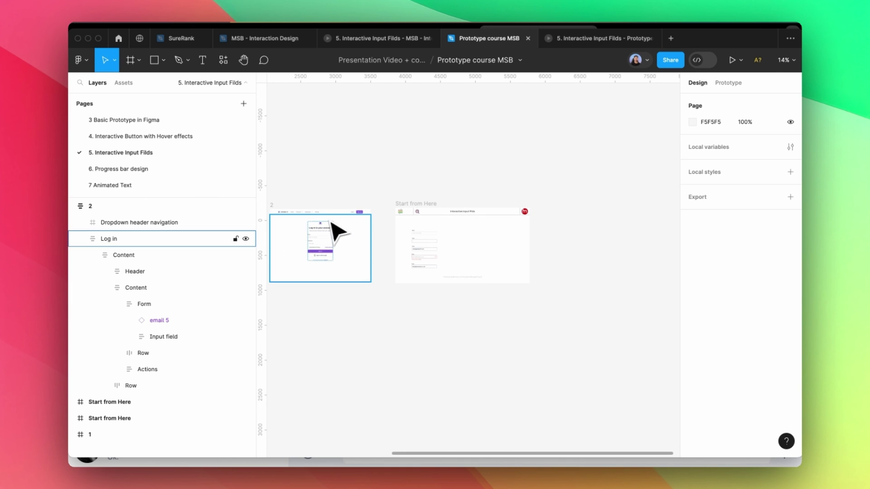
{"action": "left_click", "coordinate": [442, 214]}
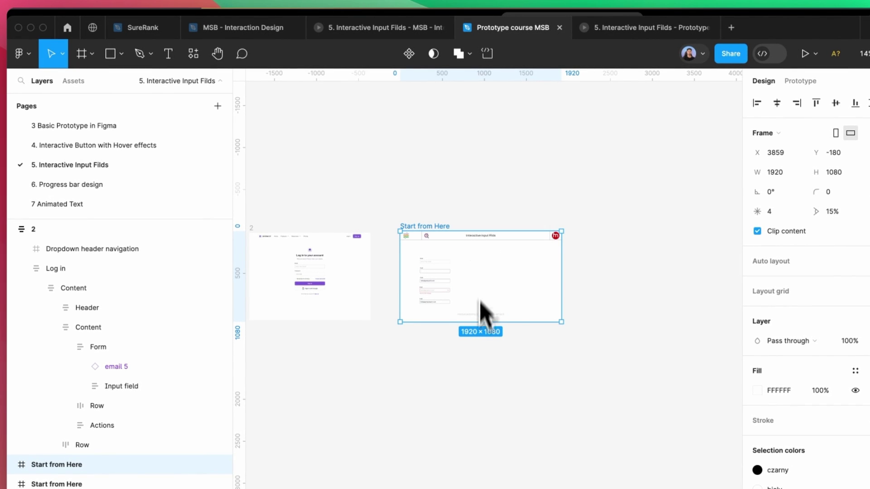
{"action": "scroll", "coordinate": [479, 276], "scroll_direction": "up", "scroll_amount": 5}
{"action": "left_click", "coordinate": [458, 265]}
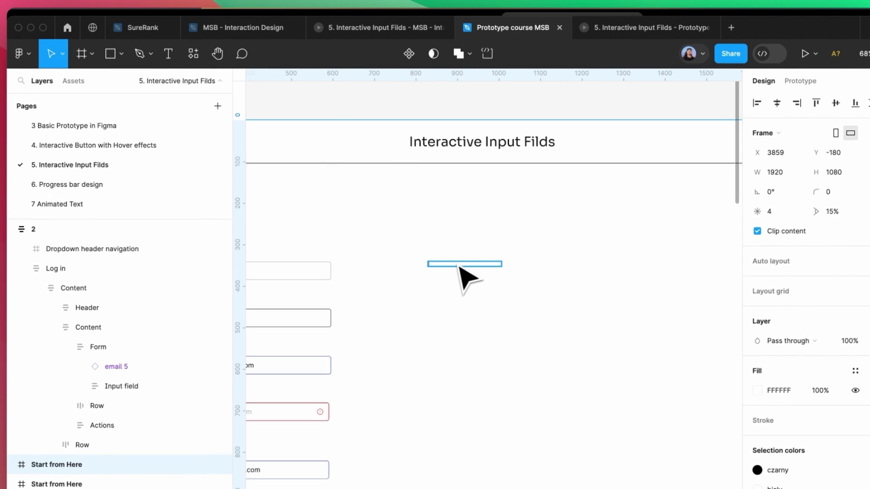
{"action": "scroll", "coordinate": [456, 268], "scroll_direction": "up", "scroll_amount": 5}
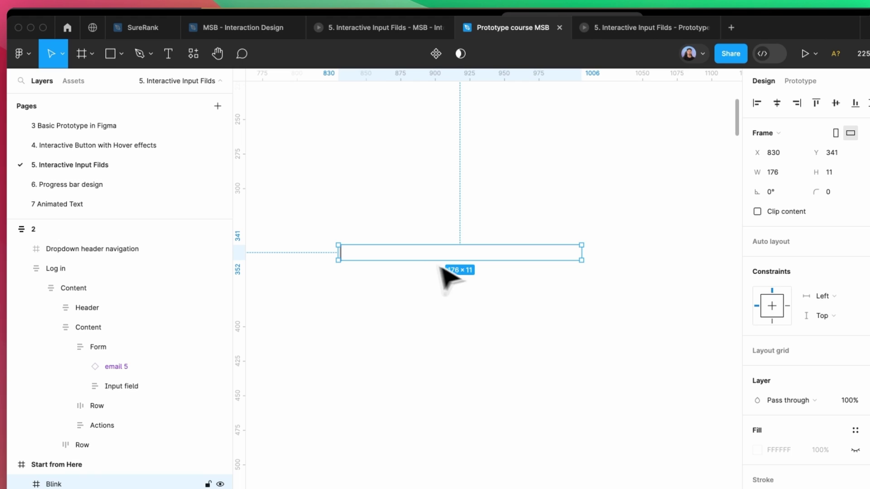
{"action": "scroll", "coordinate": [466, 252], "scroll_direction": "down", "scroll_amount": 5}
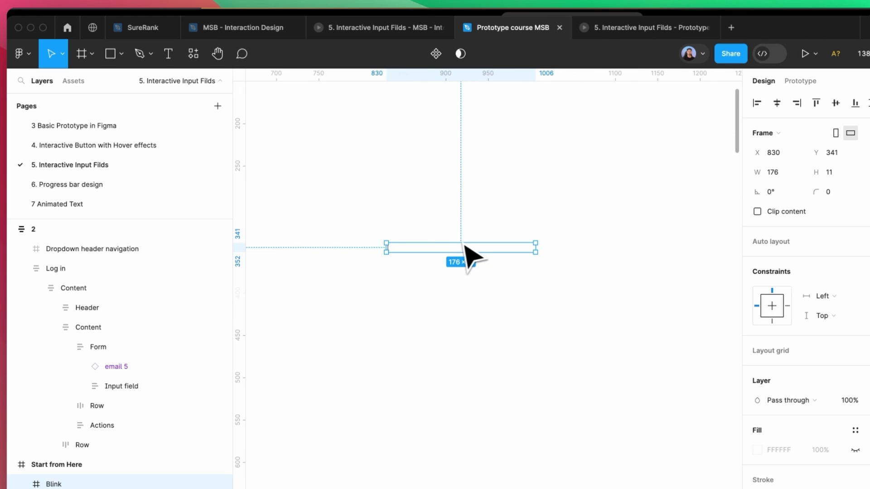
- Examine the blinking cursor in the email field of the login prototype preview, and return to the Prototype course MSB file
{"action": "left_click", "coordinate": [367, 30]}
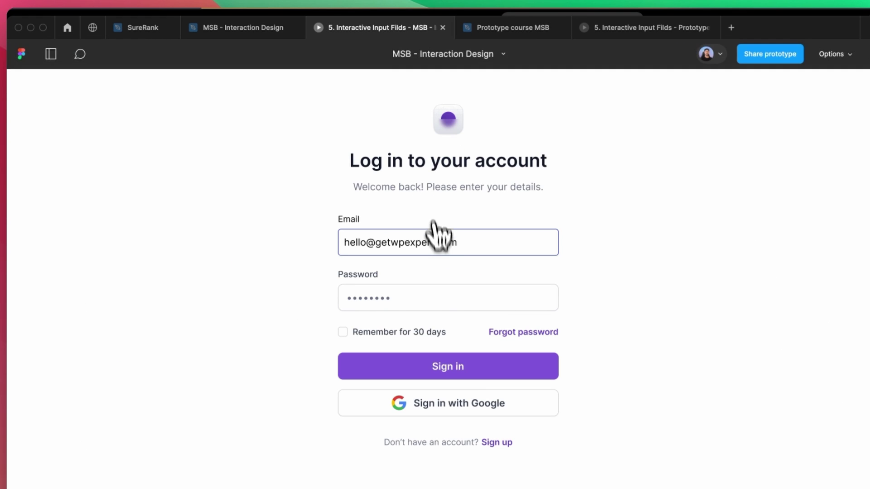
{"action": "left_click", "coordinate": [431, 249]}
{"action": "left_click", "coordinate": [433, 248]}
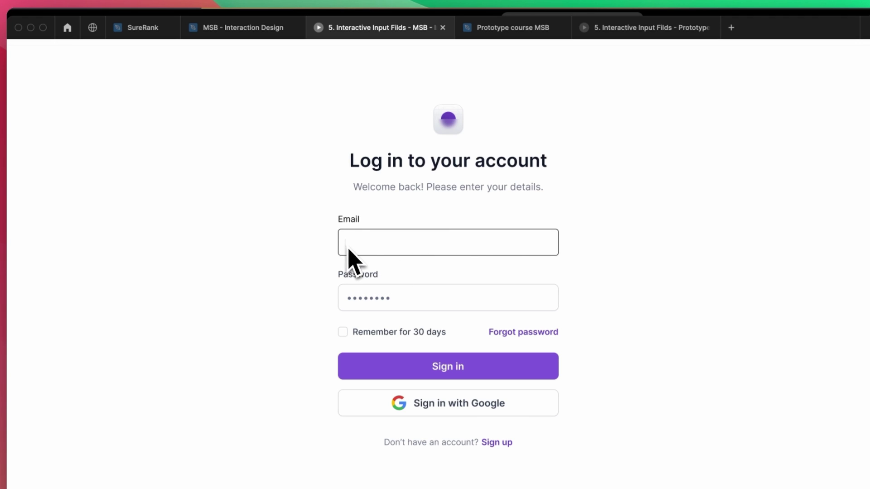
{"action": "left_click", "coordinate": [491, 34]}
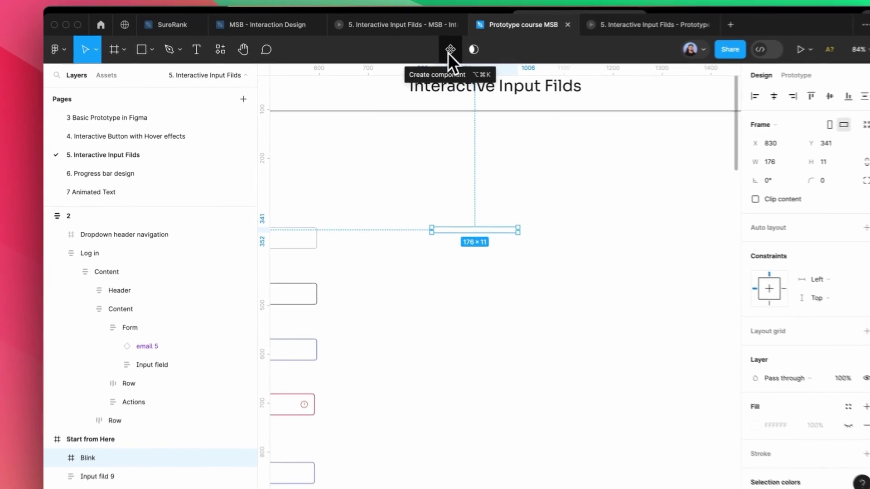
- Turn the Blink frame into a component set with a second variant and rename the set Blink 5
{"action": "left_click", "coordinate": [425, 60]}
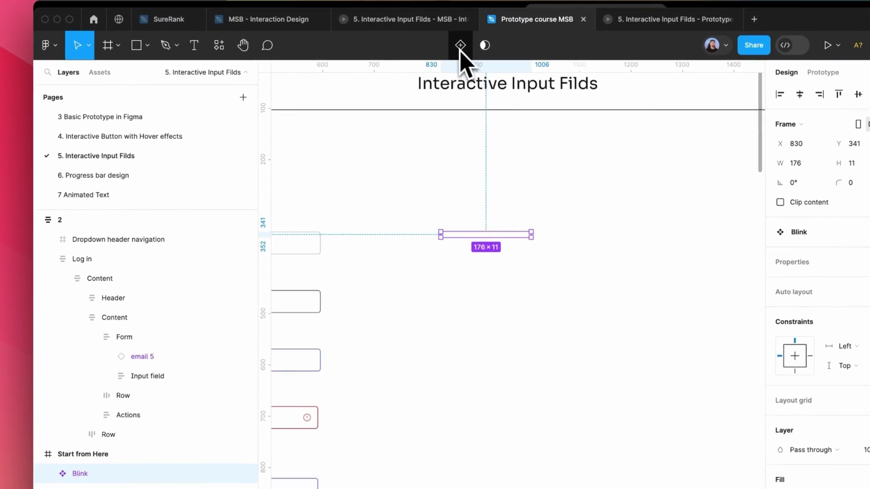
{"action": "left_click", "coordinate": [461, 44]}
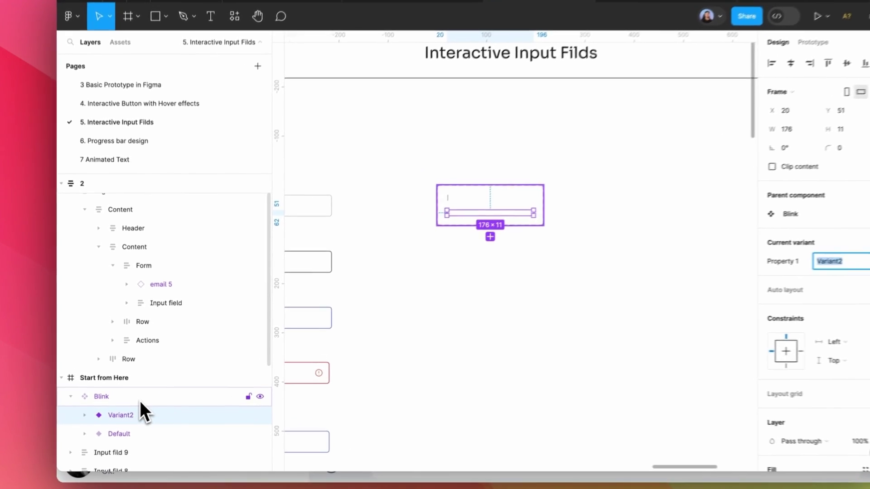
{"action": "double_click", "coordinate": [140, 395]}
{"action": "key", "text": "Right"}
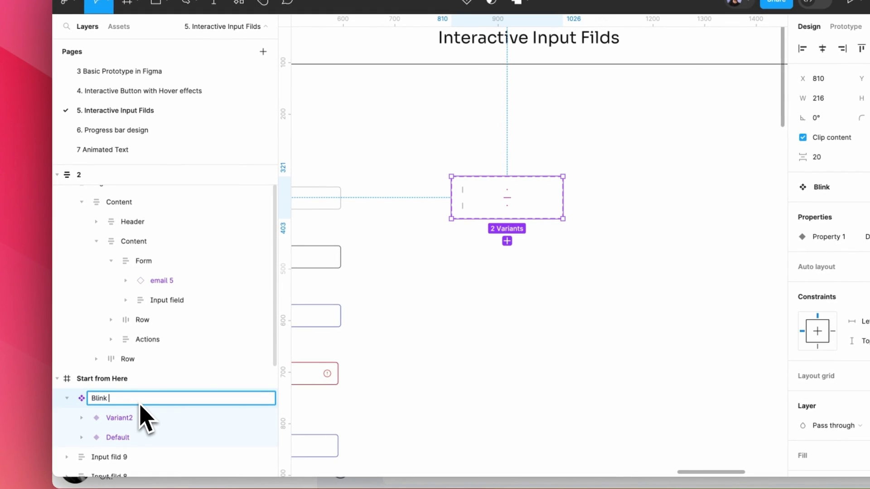
{"action": "key", "text": "Return"}
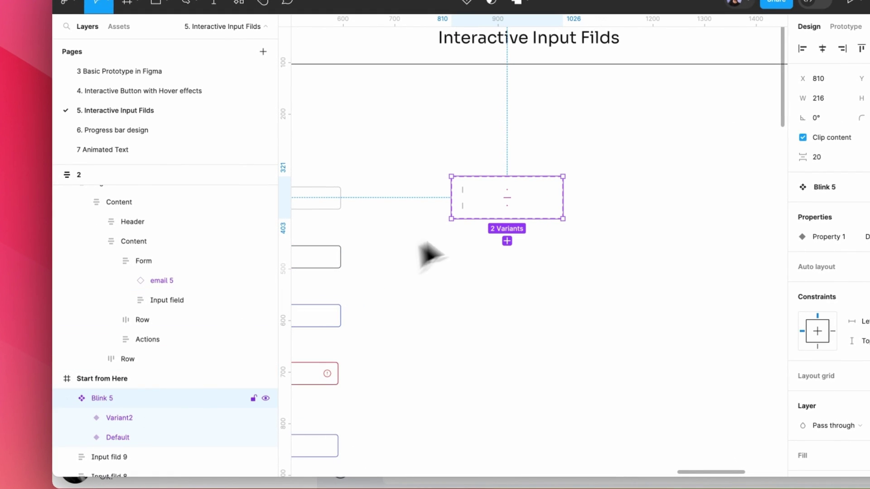
- Set the layer opacity of the cursor text inside Variant2 of Blink 5 to 0%
{"action": "scroll", "coordinate": [496, 204], "scroll_direction": "up", "scroll_amount": 3}
{"action": "left_click", "coordinate": [498, 199]}
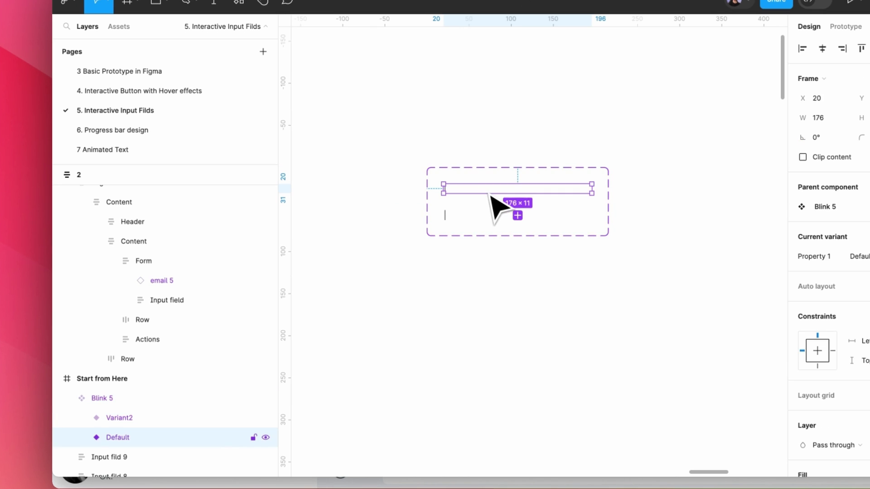
{"action": "left_click", "coordinate": [451, 220]}
{"action": "double_click", "coordinate": [361, 225]}
{"action": "scroll", "coordinate": [359, 222], "scroll_direction": "up", "scroll_amount": 5}
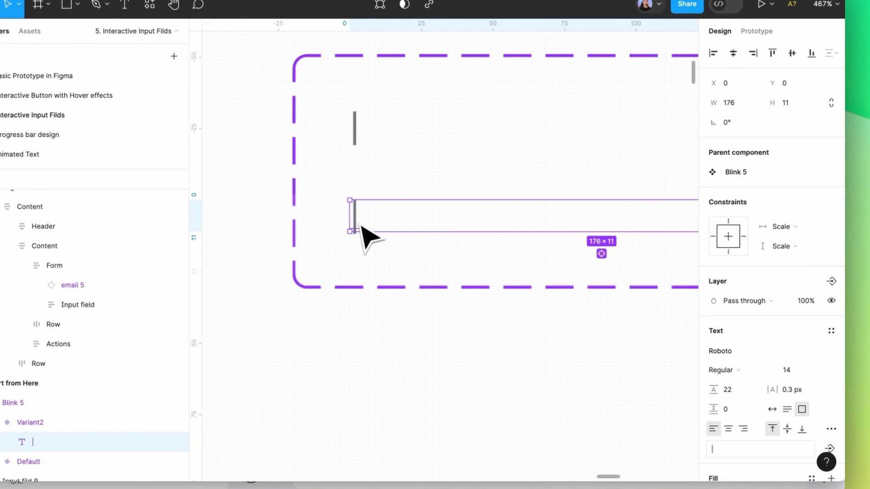
{"action": "double_click", "coordinate": [358, 218]}
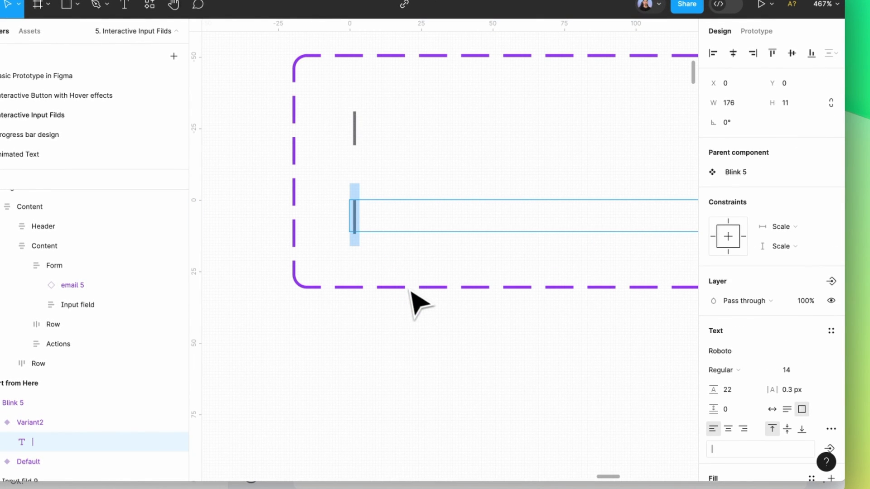
{"action": "key", "text": "Escape"}
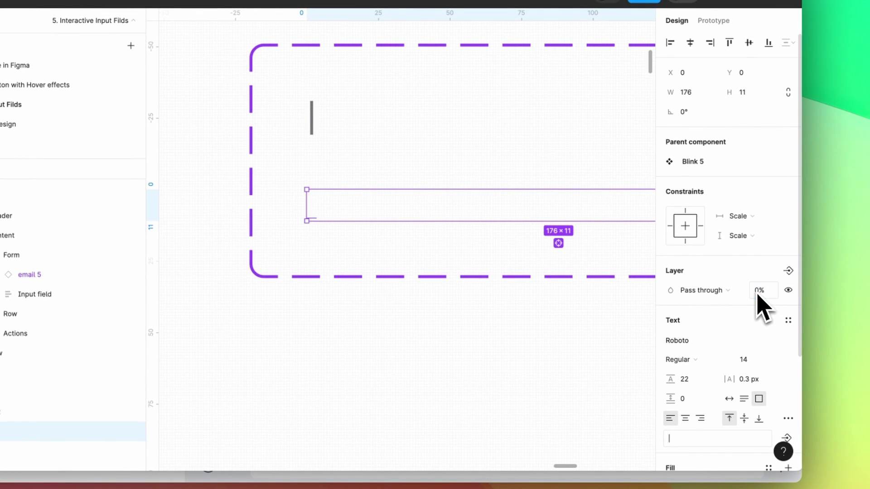
- Connect the Default variant to Variant2 with an After delay interaction of 400 ms that changes instantly
{"action": "left_click", "coordinate": [364, 130]}
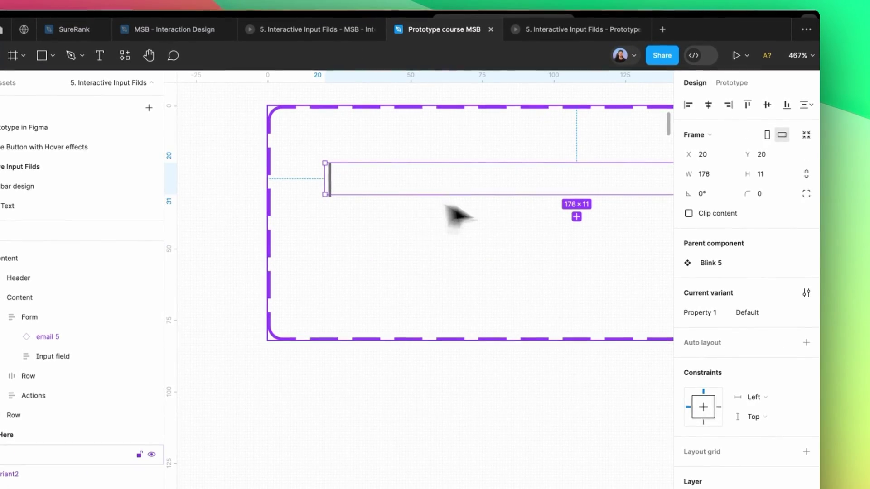
{"action": "scroll", "coordinate": [399, 203], "scroll_direction": "down", "scroll_amount": 5}
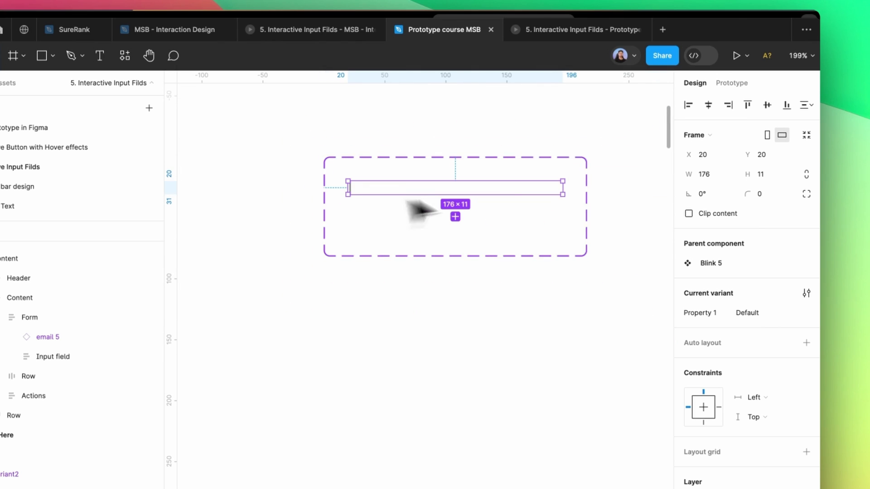
{"action": "left_click", "coordinate": [722, 85]}
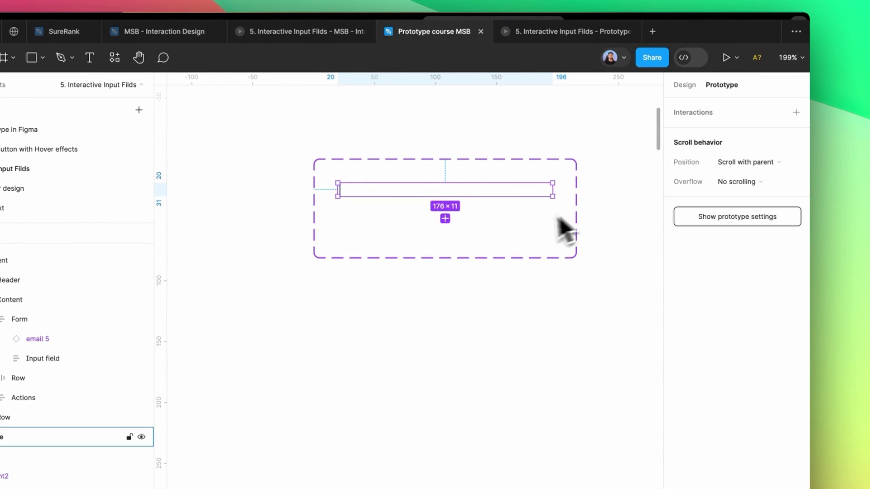
{"action": "scroll", "coordinate": [563, 231], "scroll_direction": "up", "scroll_amount": 5}
{"action": "left_click_drag", "start_coordinate": [576, 178], "coordinate": [478, 238]}
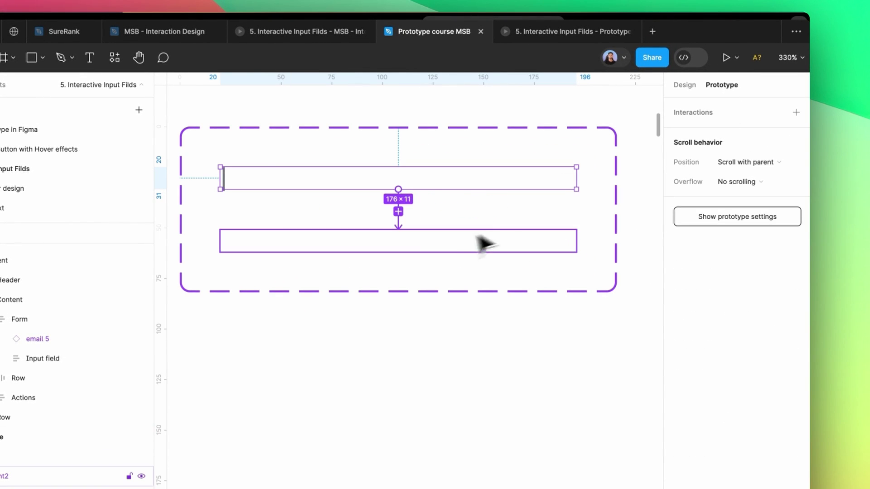
{"action": "left_click_drag", "start_coordinate": [410, 247], "coordinate": [408, 247]}
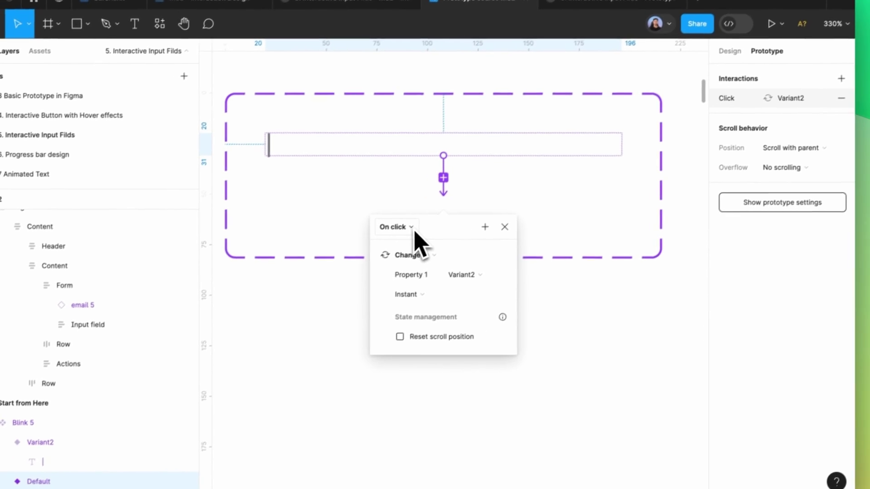
{"action": "left_click", "coordinate": [419, 221]}
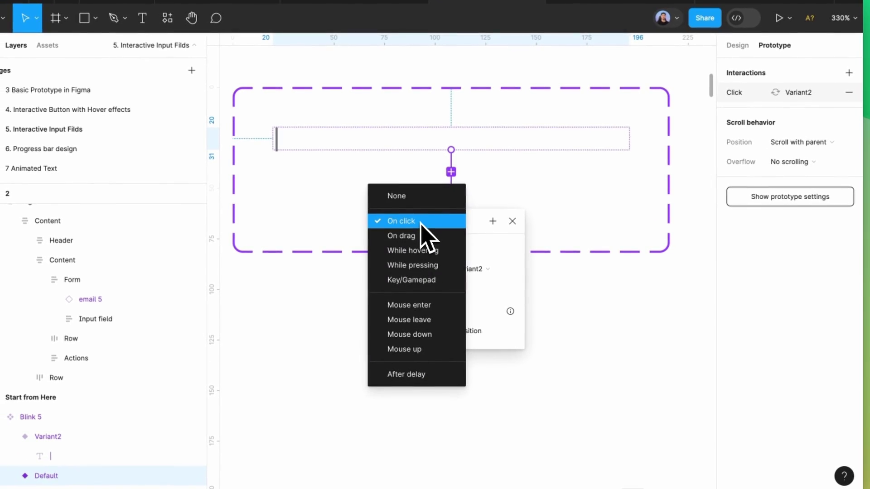
{"action": "left_click", "coordinate": [433, 378]}
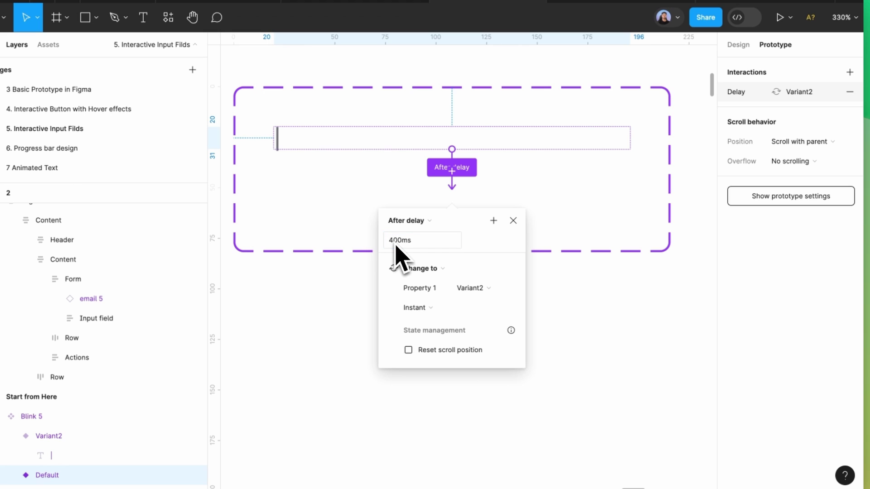
- Connect Variant2 back to the Default variant with an After delay interaction of 400 ms
{"action": "left_click", "coordinate": [578, 204]}
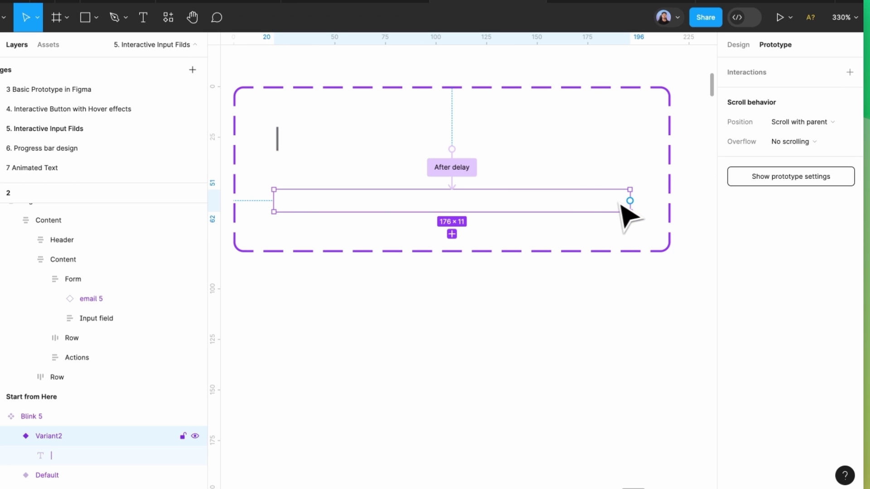
{"action": "left_click_drag", "start_coordinate": [630, 201], "coordinate": [615, 146]}
{"action": "left_click", "coordinate": [407, 180]}
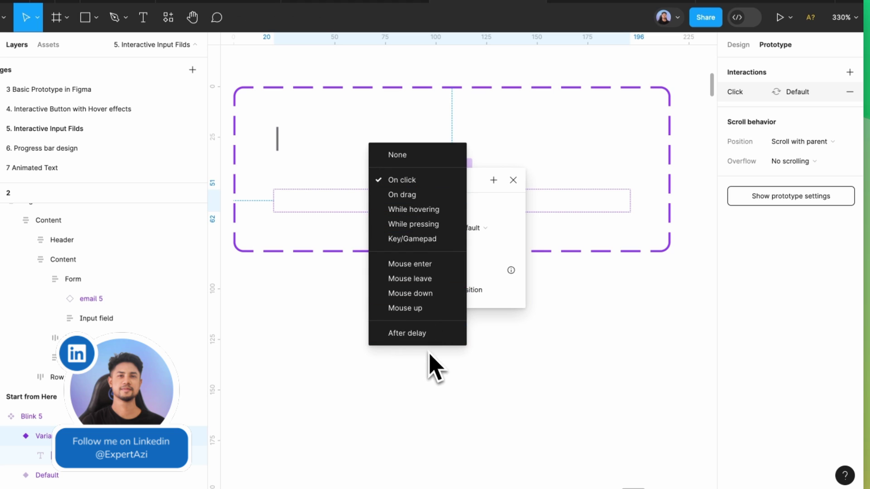
{"action": "left_click", "coordinate": [423, 334]}
{"action": "left_click", "coordinate": [394, 204]}
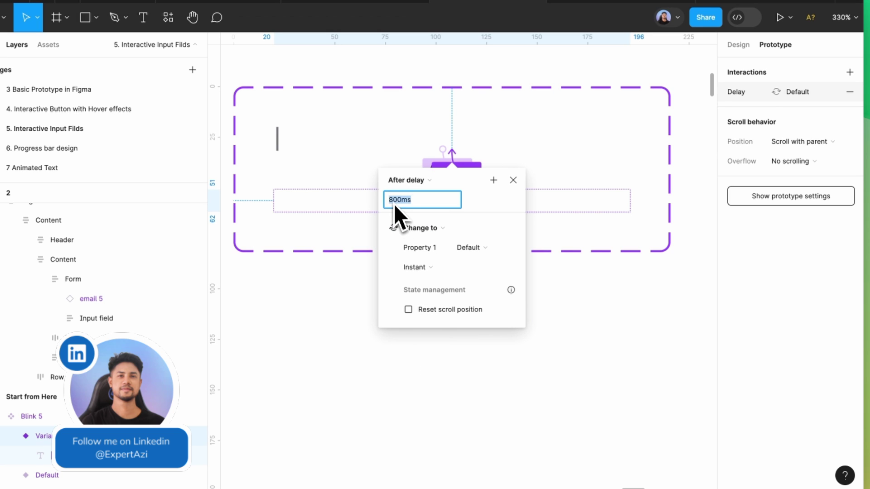
{"action": "left_click", "coordinate": [394, 204]}
{"action": "key", "text": "BackSpace"}
{"action": "type", "text": "4"}
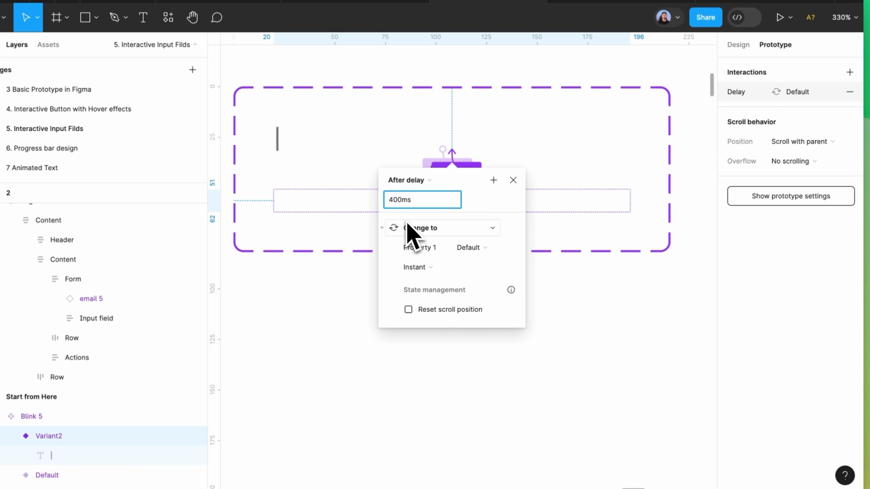
{"action": "left_click", "coordinate": [604, 300]}
- Check the design properties of the hidden cursor text in Variant2, including its layer opacity
{"action": "left_click", "coordinate": [365, 210]}
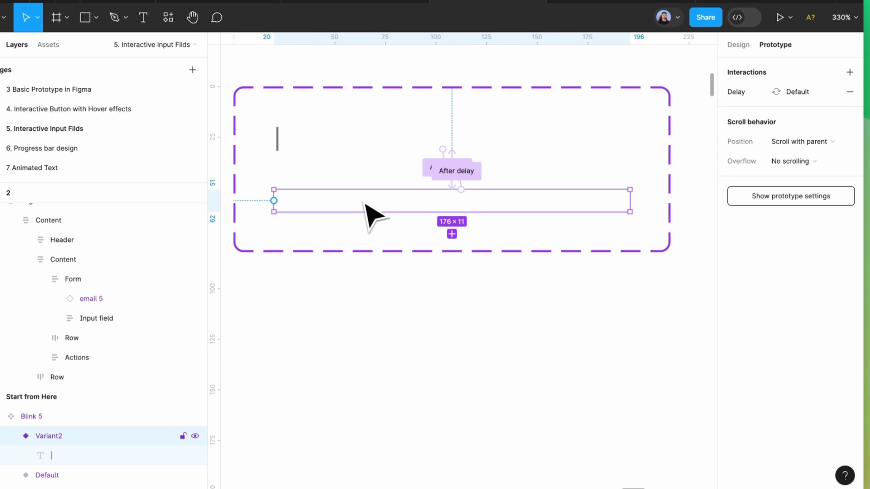
{"action": "scroll", "coordinate": [281, 208], "scroll_direction": "up", "scroll_amount": 5}
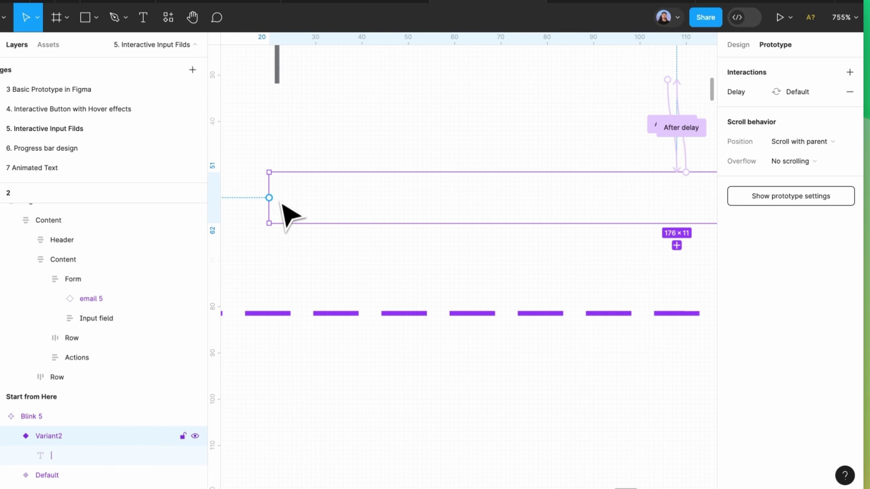
{"action": "double_click", "coordinate": [283, 197]}
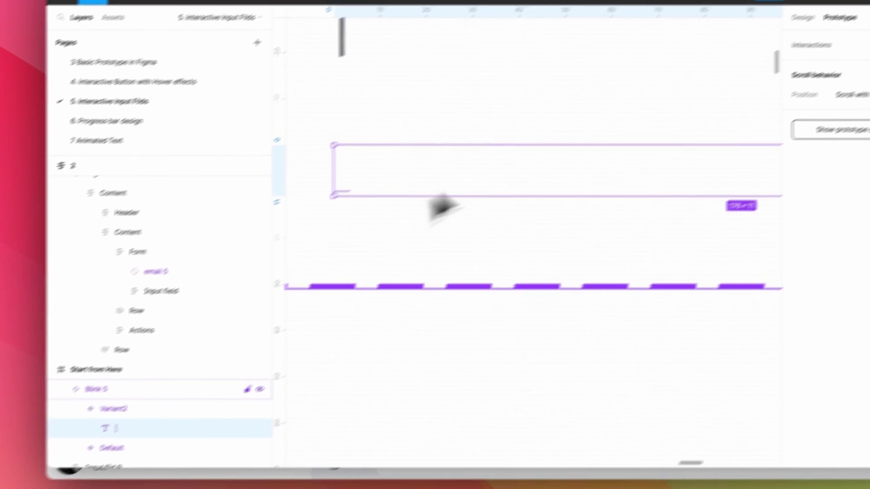
{"action": "left_click", "coordinate": [754, 38]}
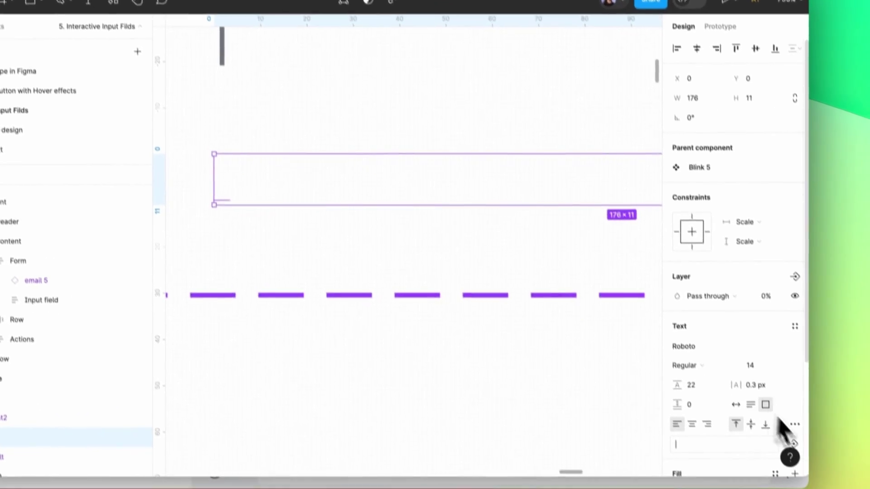
- Try the cursor text in Variant2 at 100% layer opacity and set it back to 0%
{"action": "left_click", "coordinate": [787, 342]}
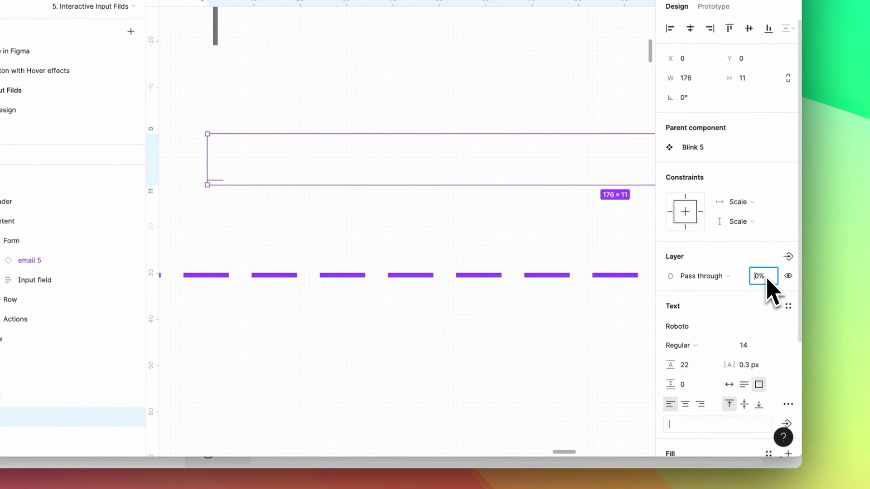
{"action": "key", "text": "Return"}
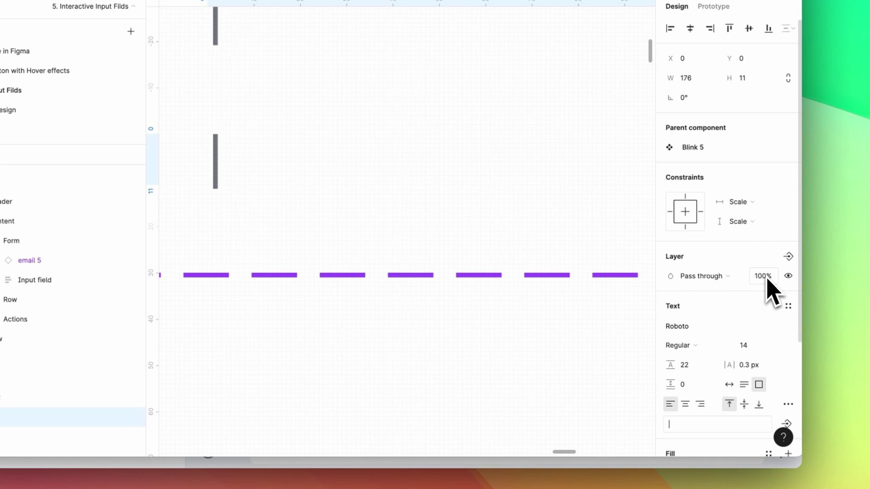
{"action": "left_click", "coordinate": [762, 275]}
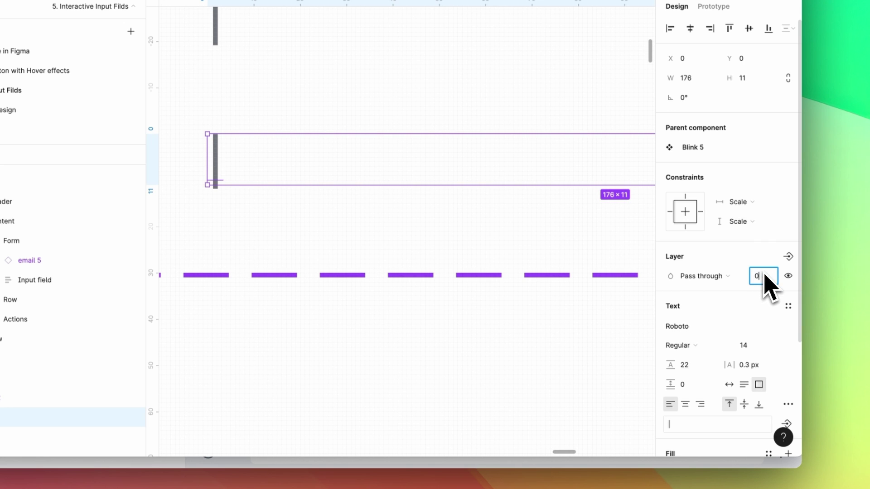
{"action": "type", "text": "0"}
{"action": "key", "text": "Return"}
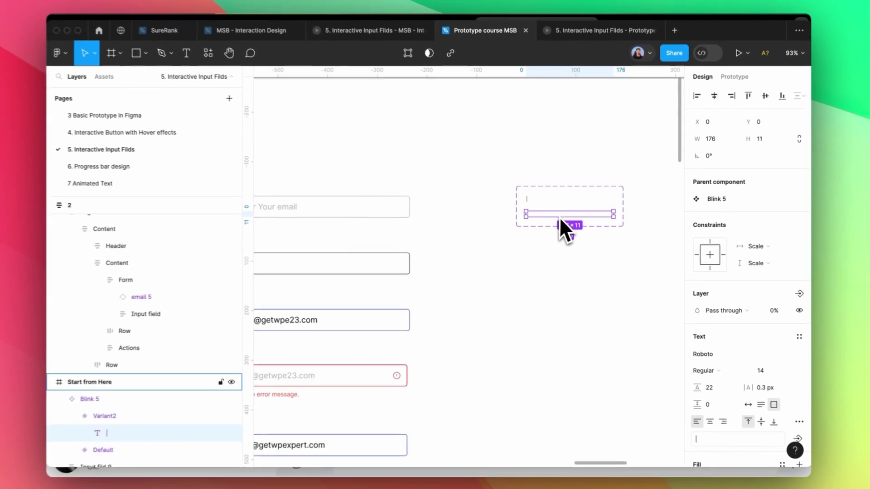
- Examine the email input field states and the frame and placeholder text inside the first field
{"action": "scroll", "coordinate": [555, 218], "scroll_direction": "down", "scroll_amount": 5}
{"action": "scroll", "coordinate": [449, 232], "scroll_direction": "up", "scroll_amount": 3}
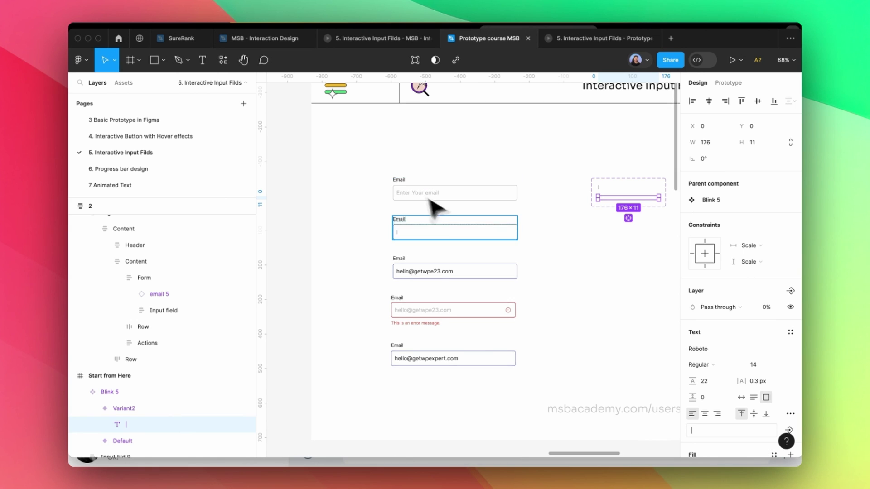
{"action": "scroll", "coordinate": [433, 208], "scroll_direction": "down", "scroll_amount": 2}
{"action": "scroll", "coordinate": [491, 181], "scroll_direction": "up", "scroll_amount": 2}
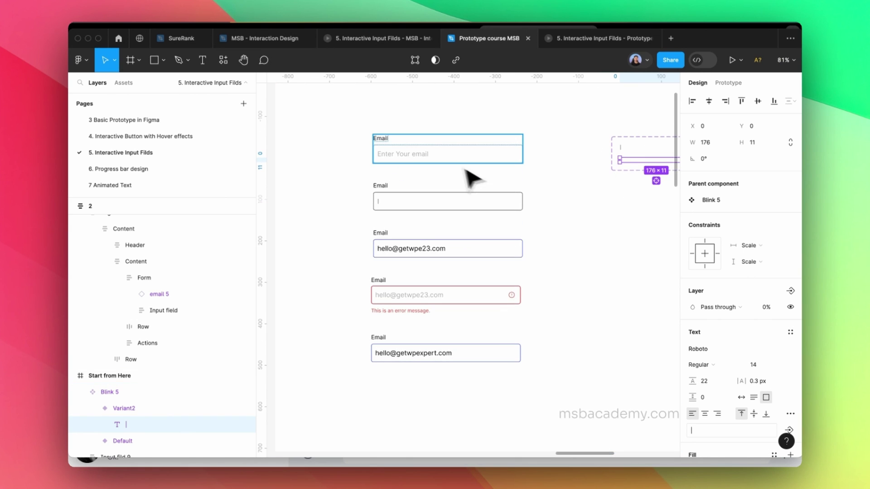
{"action": "left_click", "coordinate": [416, 158]}
{"action": "double_click", "coordinate": [417, 158]}
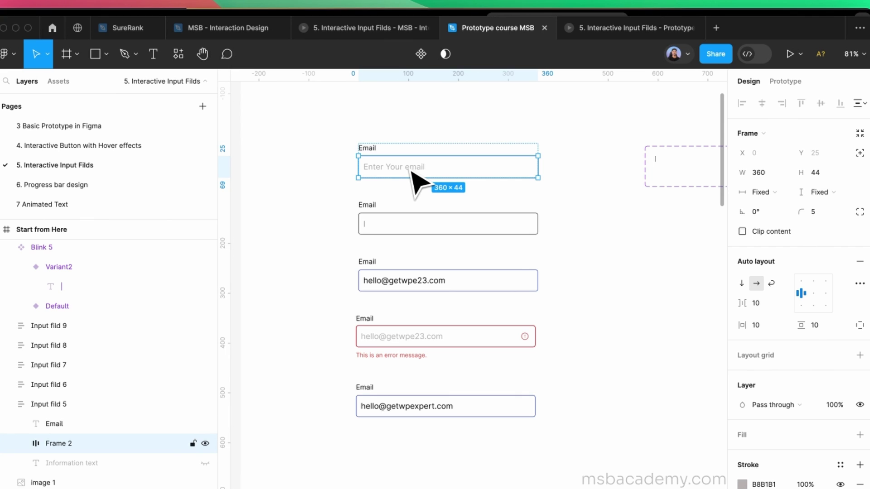
{"action": "double_click", "coordinate": [410, 171]}
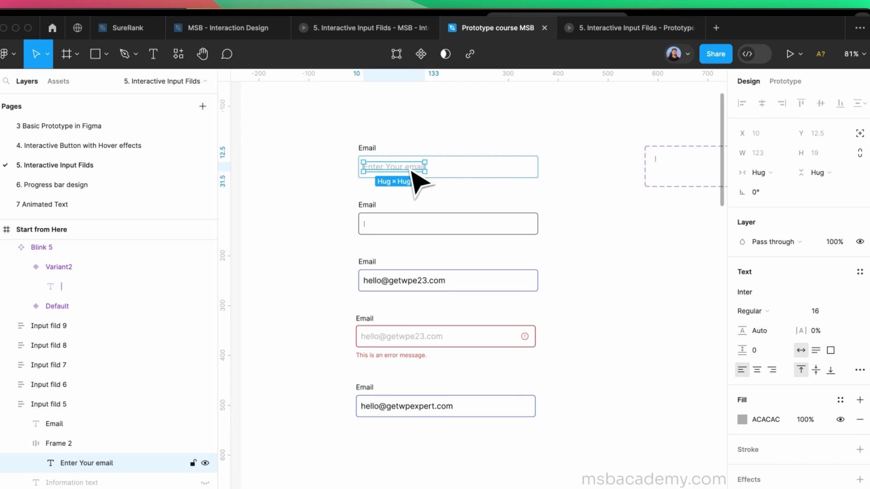
{"action": "left_click", "coordinate": [470, 198]}
{"action": "double_click", "coordinate": [444, 165]}
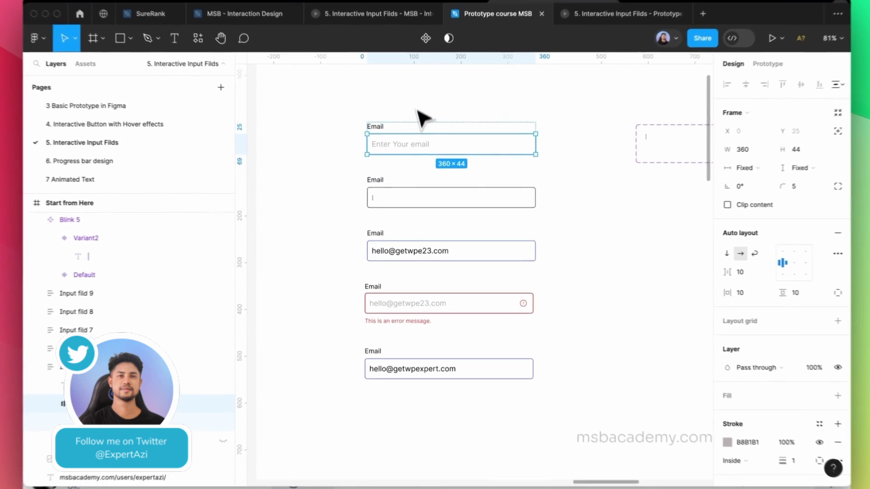
- Create a component set from all five email input fields
{"action": "left_click", "coordinate": [374, 131]}
{"action": "left_click_drag", "start_coordinate": [335, 115], "coordinate": [552, 413]}
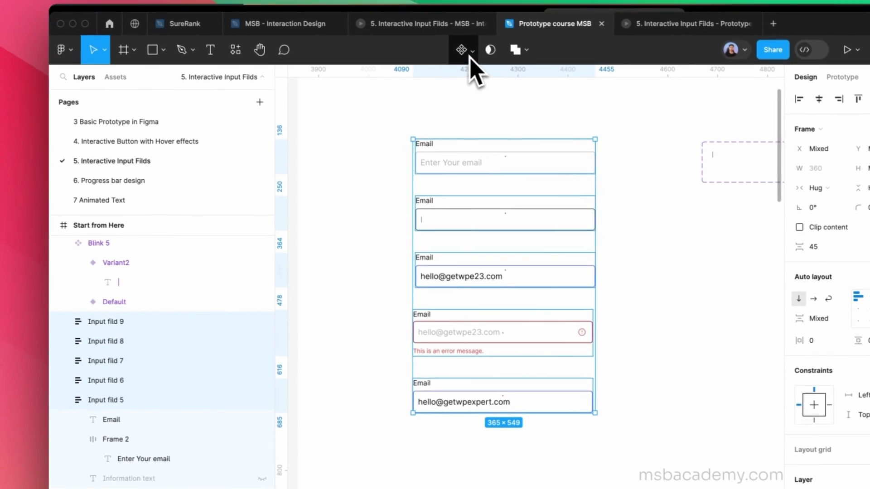
{"action": "left_click", "coordinate": [433, 38]}
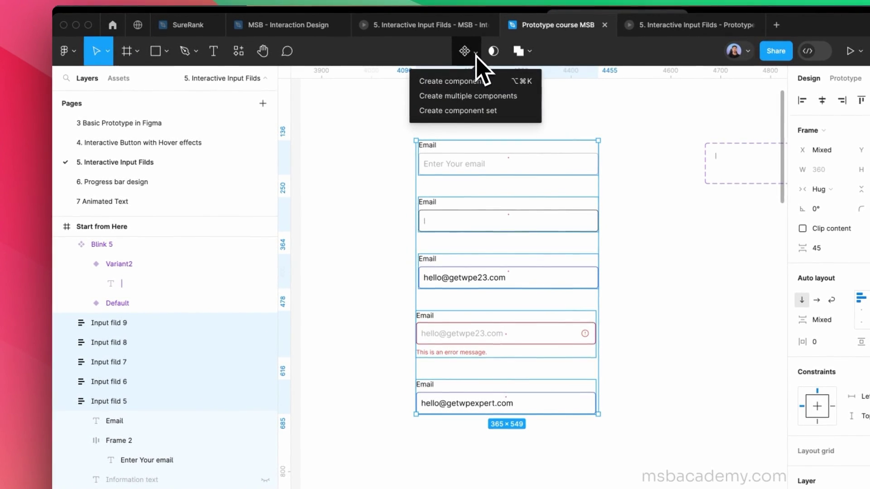
{"action": "left_click", "coordinate": [462, 113]}
- Rename the new component set as email 5
{"action": "double_click", "coordinate": [162, 323]}
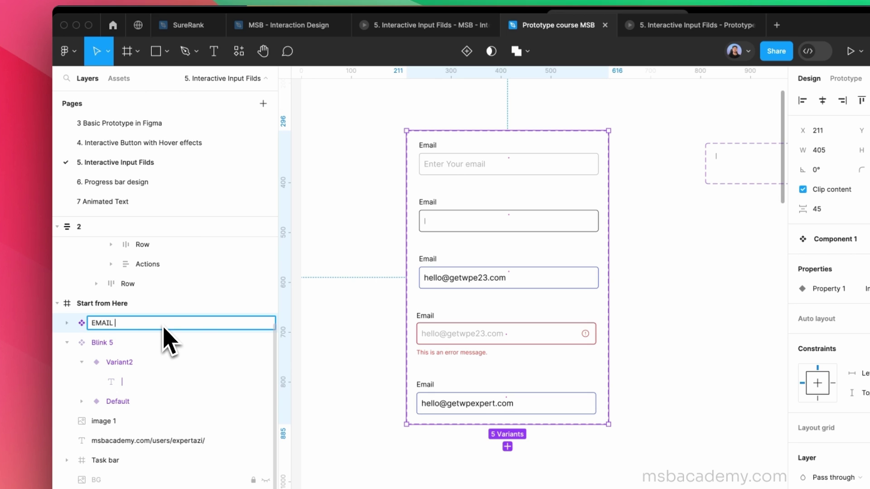
{"action": "key", "text": "super+a"}
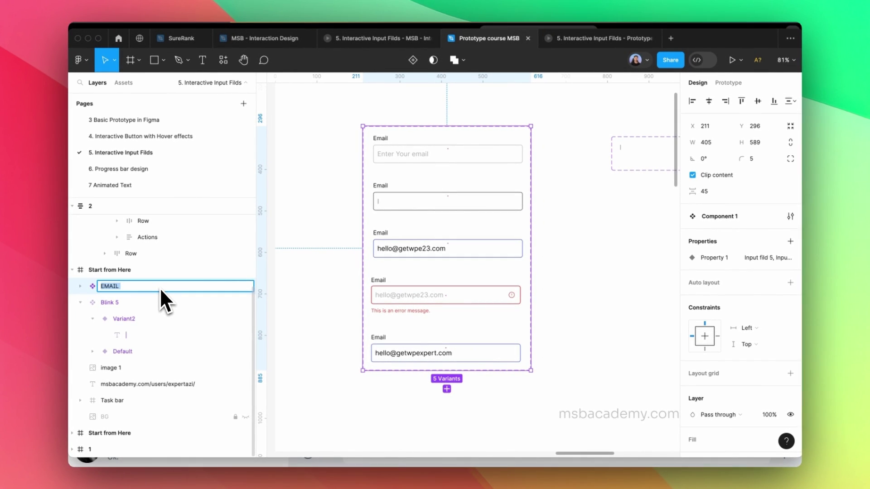
{"action": "type", "text": "email 5"}
{"action": "key", "text": "Return"}
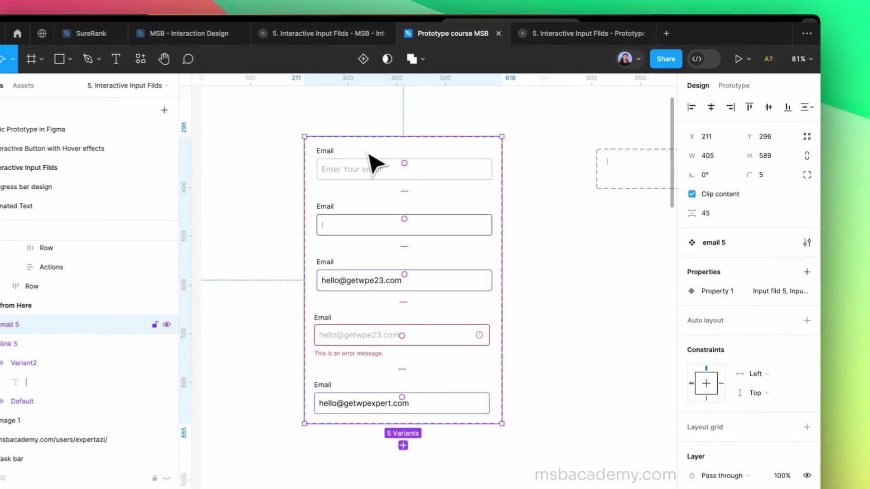
- Connect the Input fild 5 variant to Input fild 6 with an On click interaction that changes instantly
{"action": "left_click", "coordinate": [368, 157]}
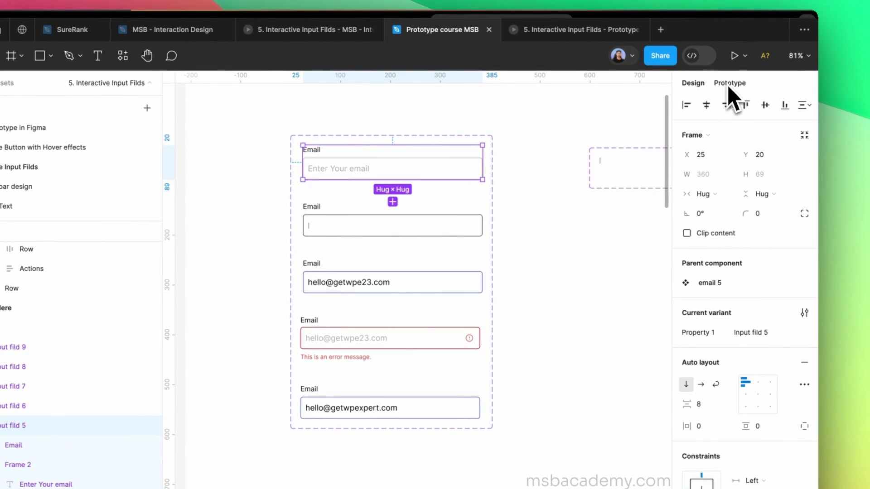
{"action": "left_click", "coordinate": [727, 84]}
{"action": "scroll", "coordinate": [390, 172], "scroll_direction": "up", "scroll_amount": 5}
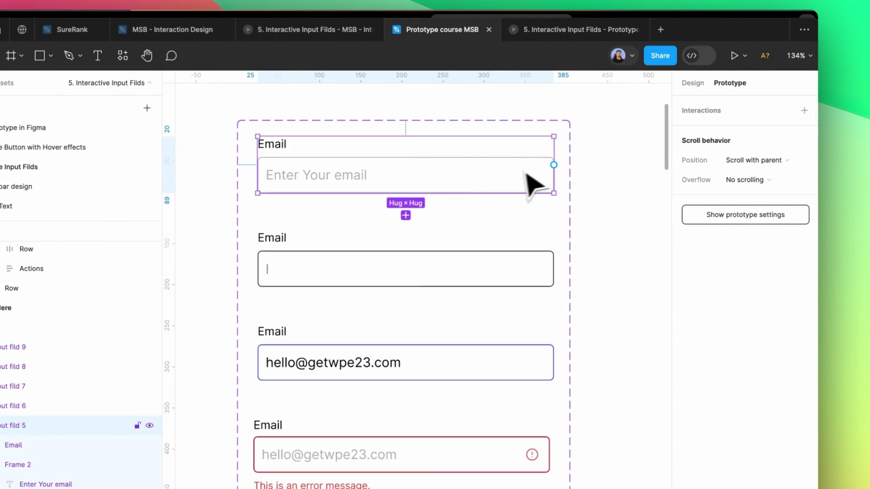
{"action": "left_click_drag", "start_coordinate": [553, 164], "coordinate": [523, 270]}
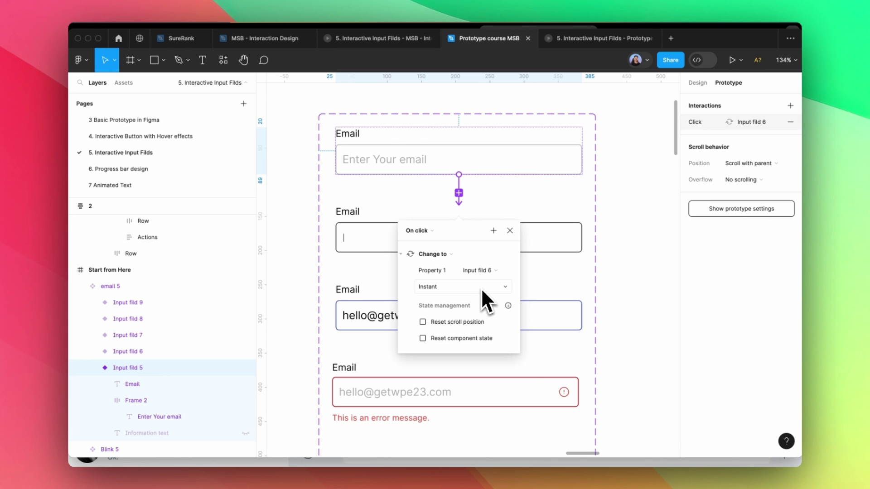
{"action": "left_click", "coordinate": [509, 230]}
- Connect the Input fild 6 variant to Input fild 7 with an On click interaction that changes instantly
{"action": "left_click", "coordinate": [513, 251]}
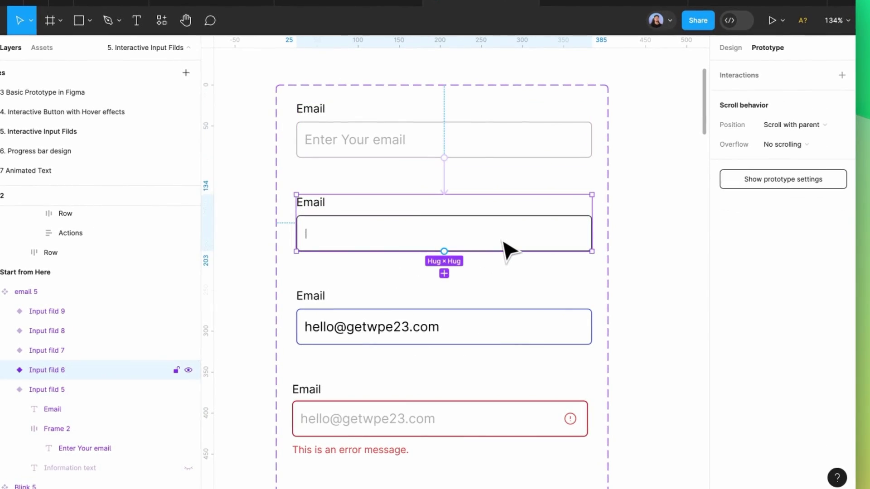
{"action": "scroll", "coordinate": [500, 171], "scroll_direction": "down", "scroll_amount": 5}
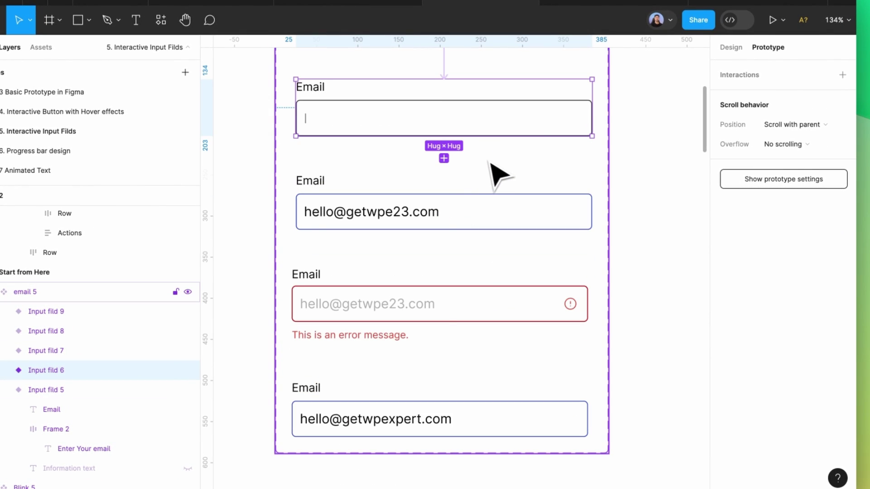
{"action": "left_click_drag", "start_coordinate": [592, 108], "coordinate": [546, 195]}
{"action": "scroll", "coordinate": [385, 134], "scroll_direction": "up", "scroll_amount": 3}
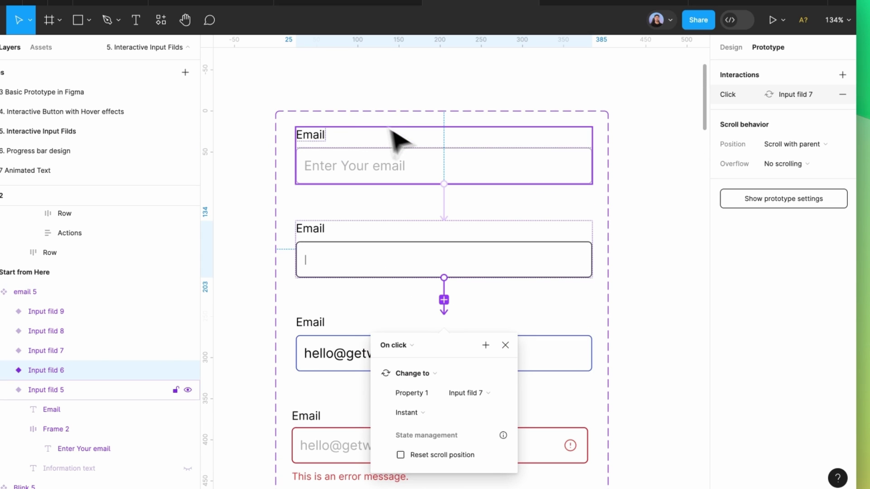
{"action": "scroll", "coordinate": [413, 261], "scroll_direction": "down", "scroll_amount": 1}
{"action": "scroll", "coordinate": [579, 235], "scroll_direction": "down", "scroll_amount": 2}
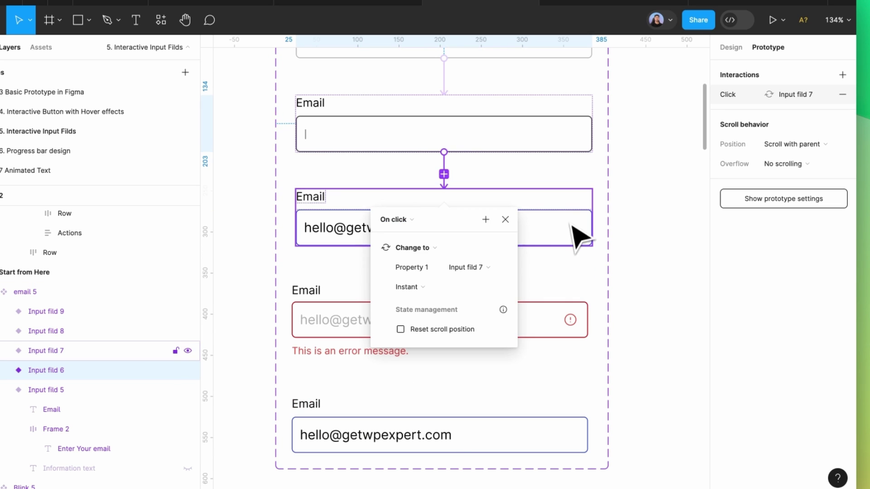
- Connect the Input fild 7 variant to Input fild 8 with an After delay interaction of 800 ms that changes instantly
{"action": "left_click", "coordinate": [579, 237]}
{"action": "scroll", "coordinate": [557, 204], "scroll_direction": "down", "scroll_amount": 3}
{"action": "scroll", "coordinate": [575, 138], "scroll_direction": "up", "scroll_amount": 2}
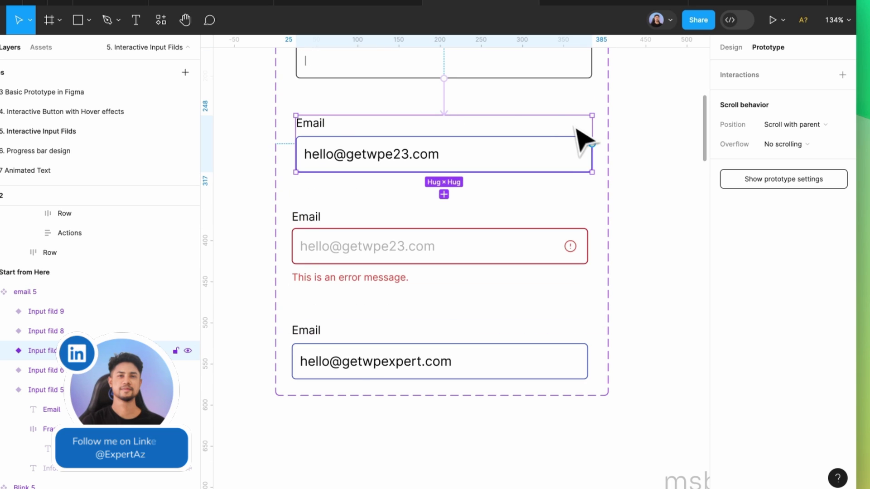
{"action": "left_click_drag", "start_coordinate": [592, 144], "coordinate": [528, 274]}
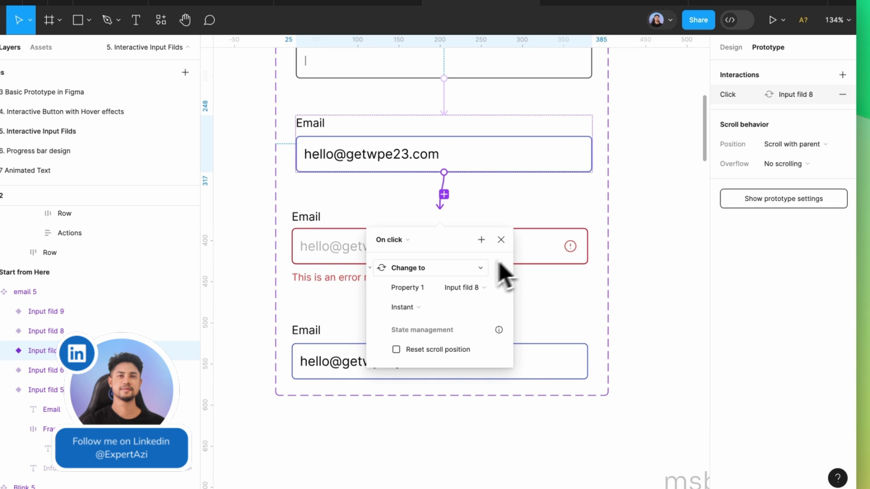
{"action": "left_click", "coordinate": [391, 240]}
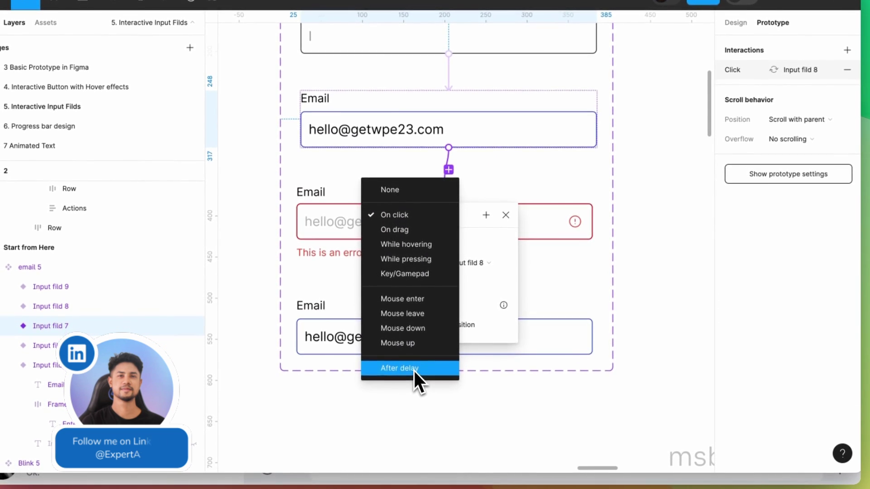
{"action": "left_click", "coordinate": [410, 395]}
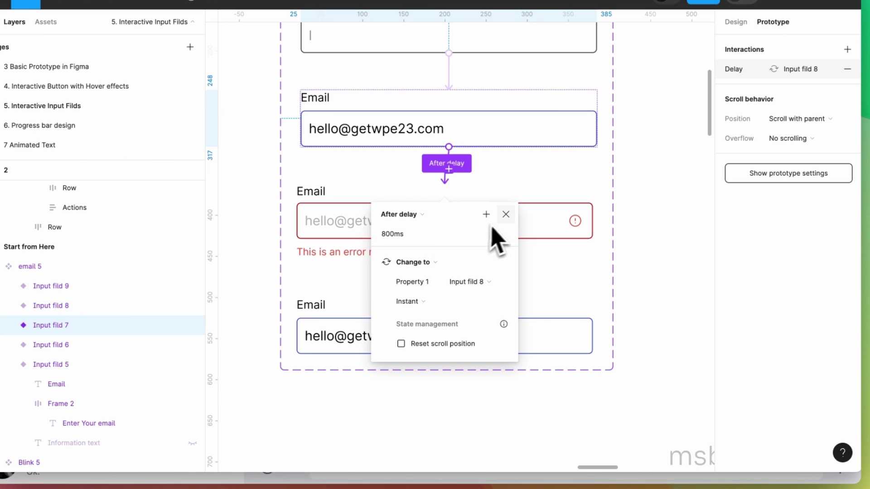
{"action": "left_click", "coordinate": [506, 214]}
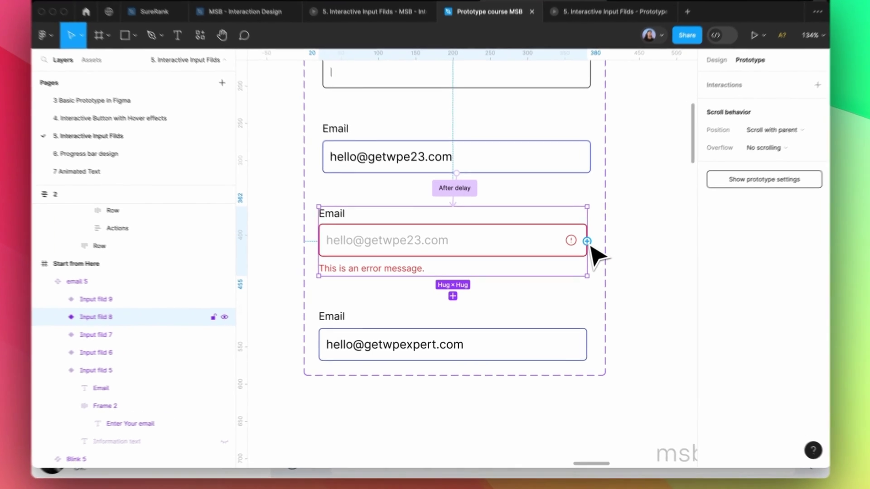
- Connect the Input fild 8 variant to Input fild 9 with an On click interaction that changes instantly
{"action": "left_click_drag", "start_coordinate": [582, 255], "coordinate": [529, 336]}
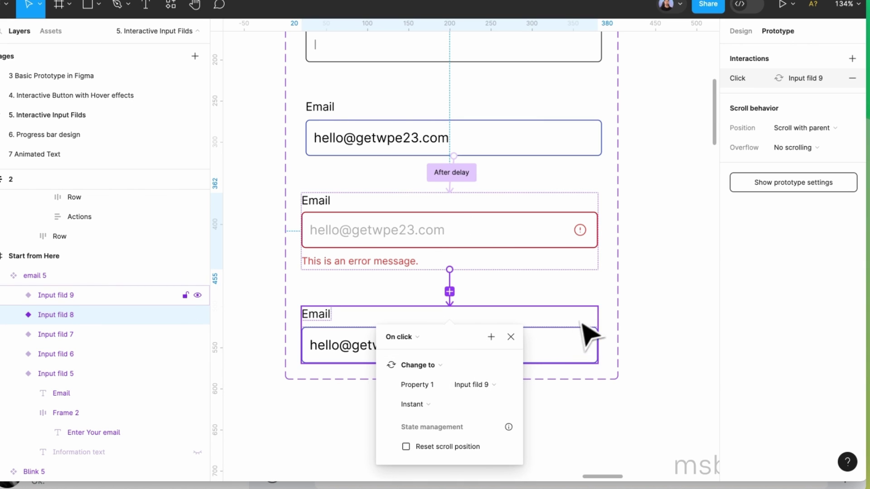
{"action": "left_click", "coordinate": [589, 335]}
{"action": "scroll", "coordinate": [554, 324], "scroll_direction": "up", "scroll_amount": 1}
{"action": "scroll", "coordinate": [524, 330], "scroll_direction": "down", "scroll_amount": 10, "text": "ctrl"}
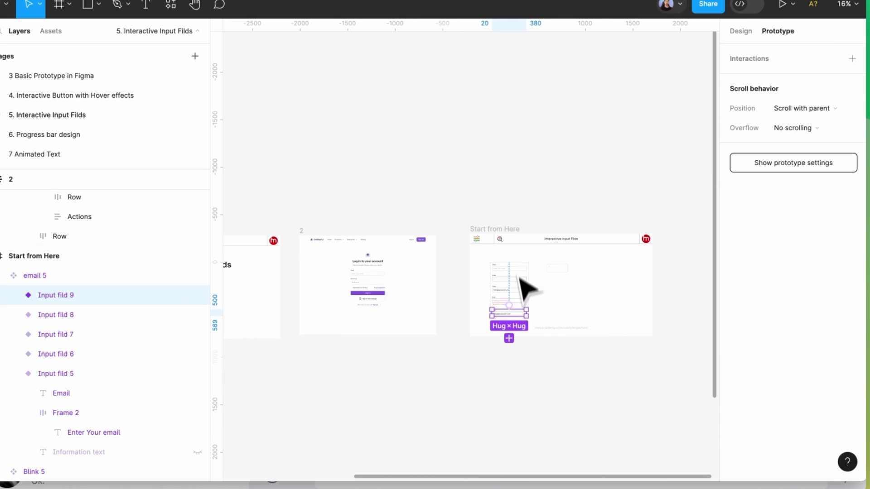
- Insert an instance of the local Blink 5 component on the empty canvas above the Start from Here frame
{"action": "left_click", "coordinate": [168, 10]}
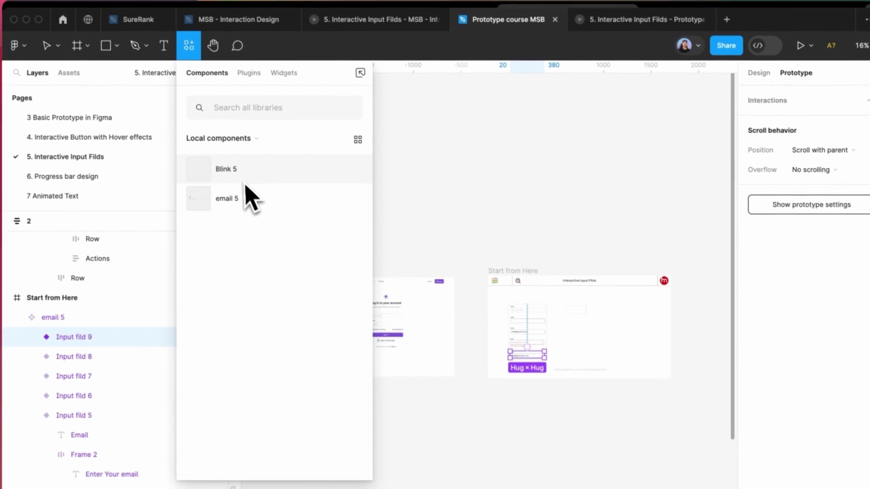
{"action": "left_click_drag", "start_coordinate": [229, 169], "coordinate": [536, 190]}
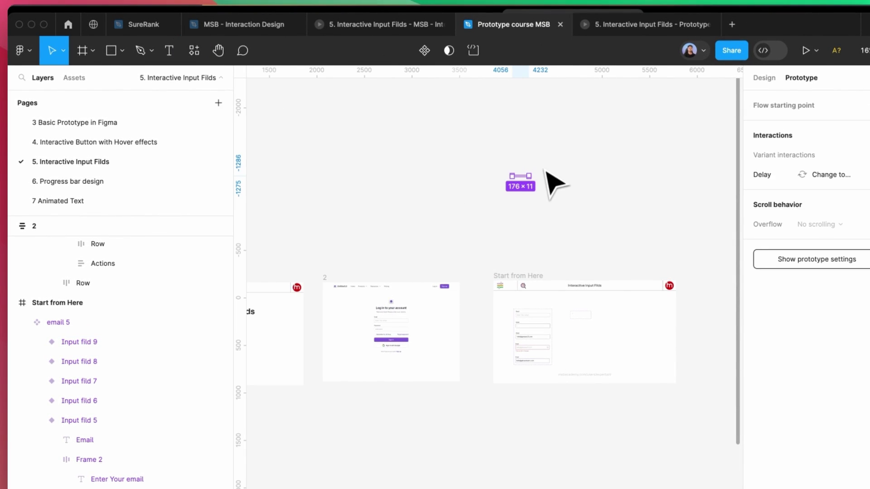
{"action": "left_click", "coordinate": [763, 78]}
{"action": "scroll", "coordinate": [521, 183], "scroll_direction": "up", "scroll_amount": 5}
{"action": "left_click", "coordinate": [409, 150]}
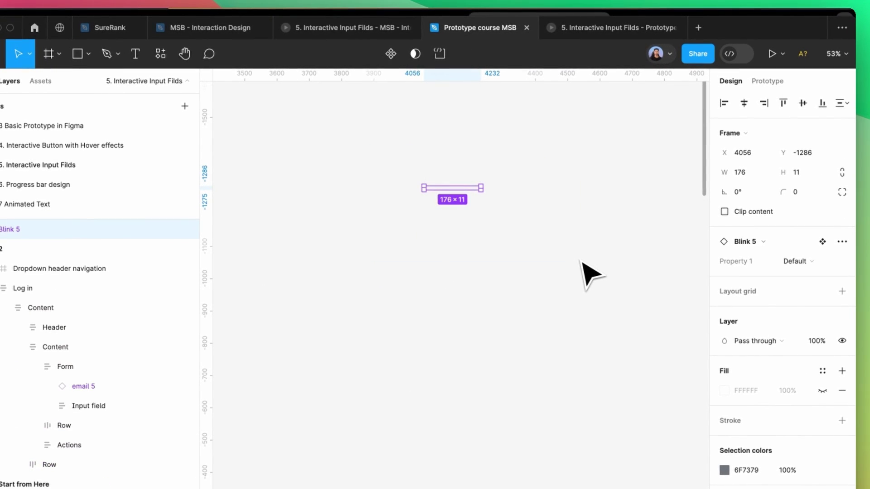
- Replace the old Blink instance in Frame 2 of the Input fild 6 variant with a Blink 5 instance
{"action": "left_click", "coordinate": [521, 229]}
{"action": "scroll", "coordinate": [520, 229], "scroll_direction": "up", "scroll_amount": 4}
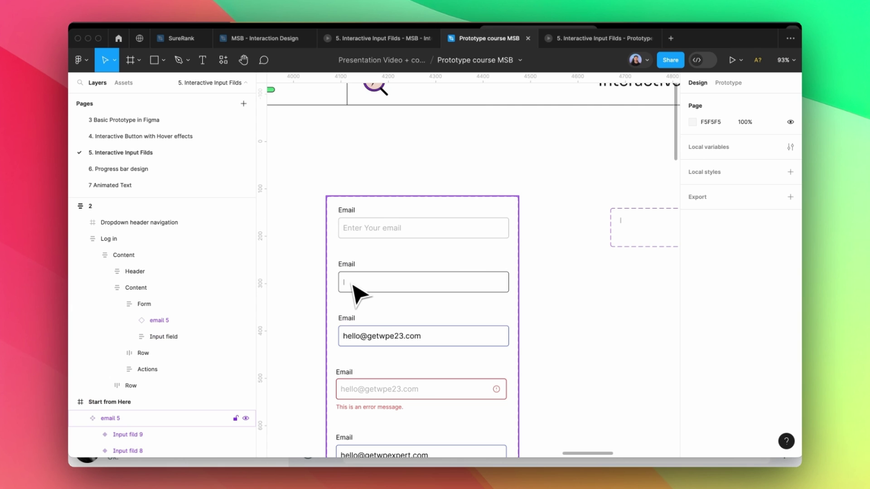
{"action": "left_click", "coordinate": [352, 284]}
{"action": "left_click", "coordinate": [352, 285], "text": "super"}
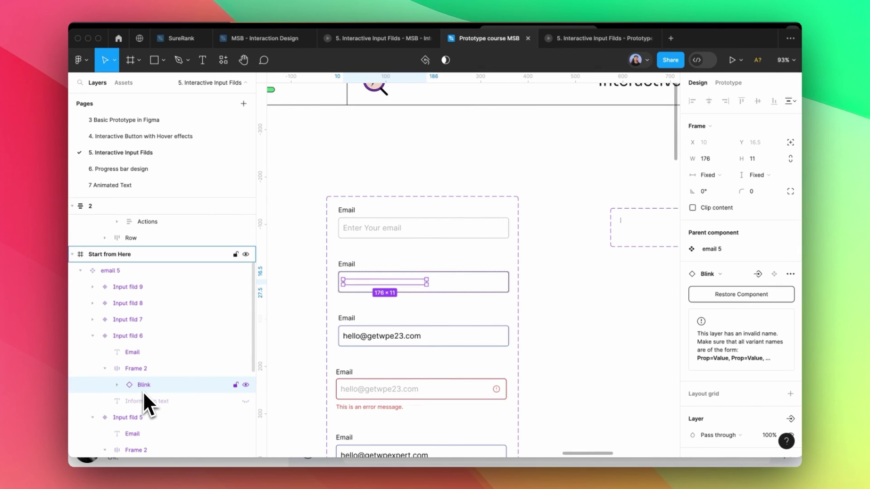
{"action": "key", "text": "ctrl+d"}
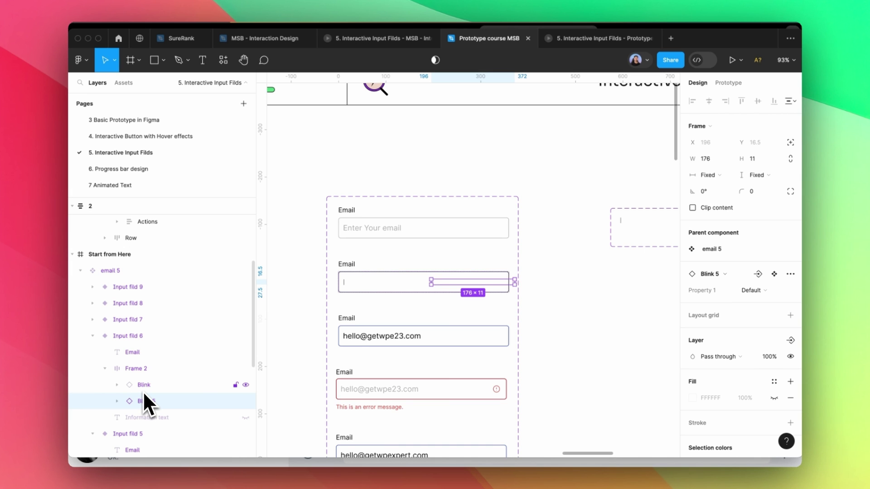
{"action": "left_click", "coordinate": [143, 384]}
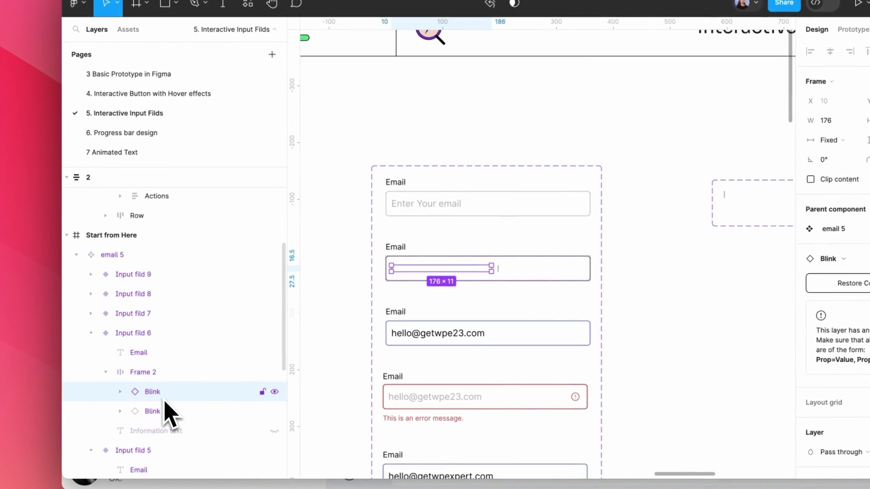
{"action": "key", "text": "Delete"}
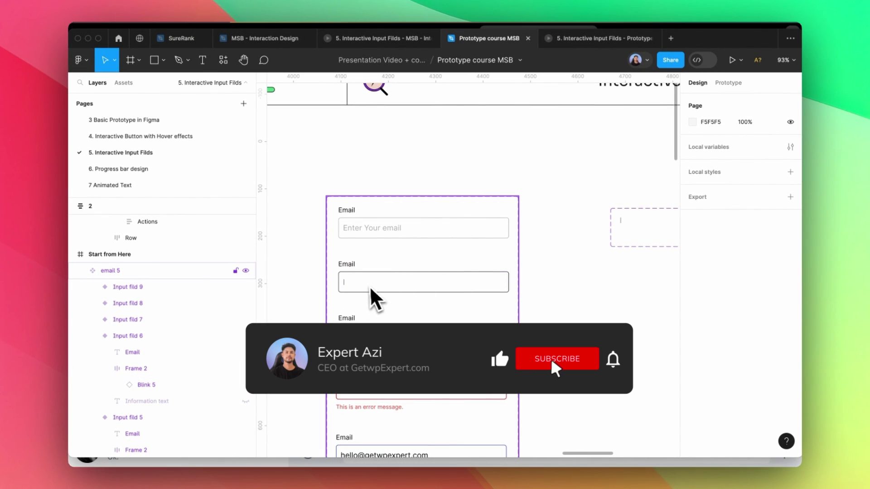
{"action": "scroll", "coordinate": [369, 292], "scroll_direction": "down", "scroll_amount": 15}
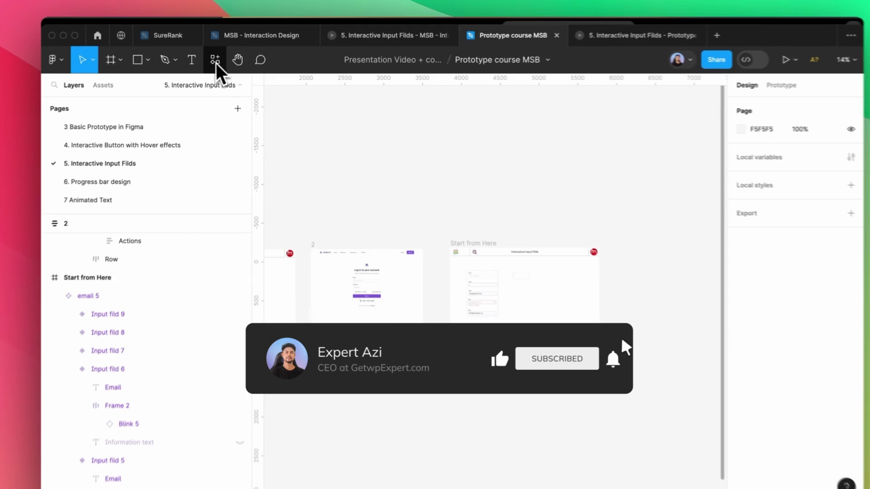
{"action": "left_click", "coordinate": [223, 60]}
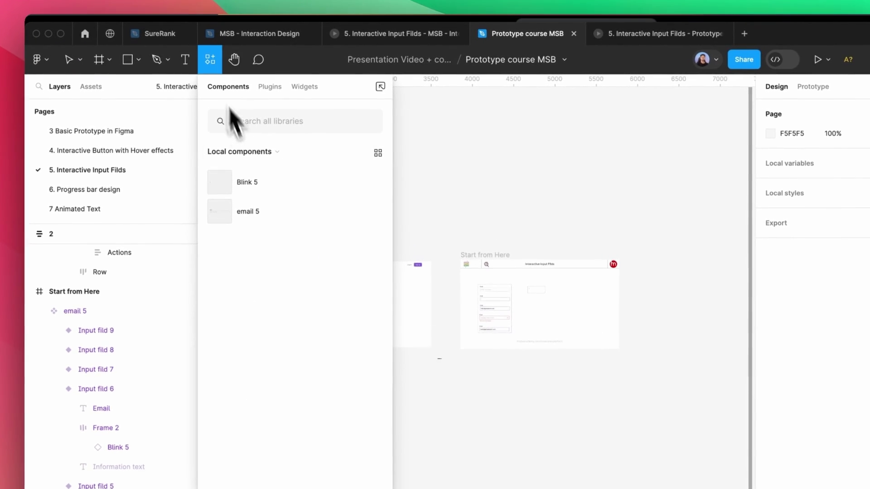
{"action": "left_click_drag", "start_coordinate": [258, 202], "coordinate": [577, 312]}
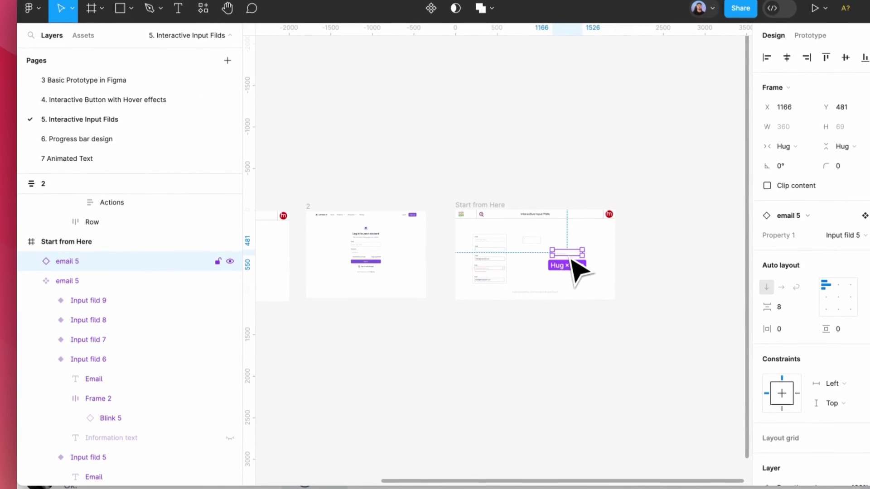
{"action": "key", "text": "Delete"}
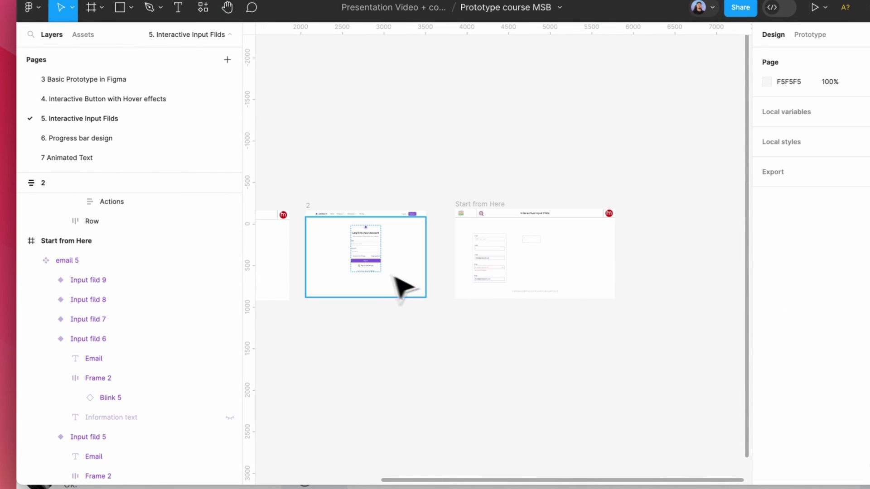
- Duplicate the email 5 instance in the Form of frame 2's login screen and delete the original instance
{"action": "scroll", "coordinate": [320, 245], "scroll_direction": "up", "scroll_amount": 5}
{"action": "scroll", "coordinate": [442, 285], "scroll_direction": "up", "scroll_amount": 6}
{"action": "left_click", "coordinate": [449, 258], "text": "super"}
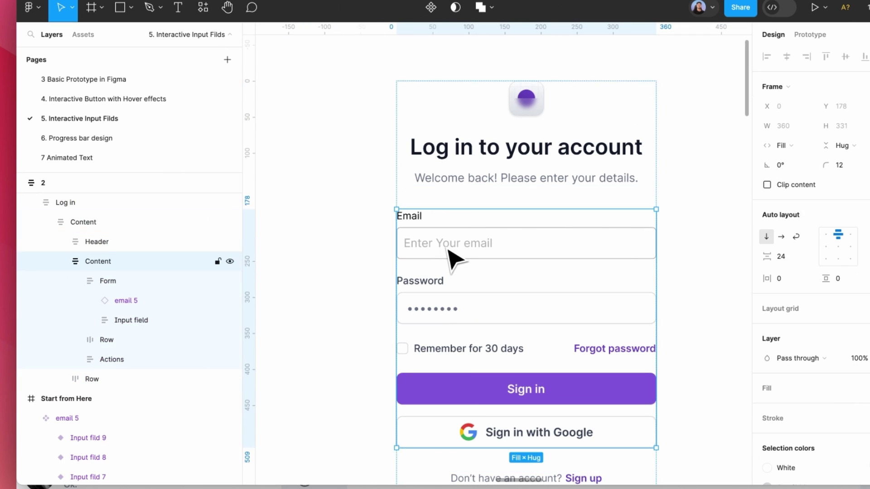
{"action": "left_click", "coordinate": [159, 300]}
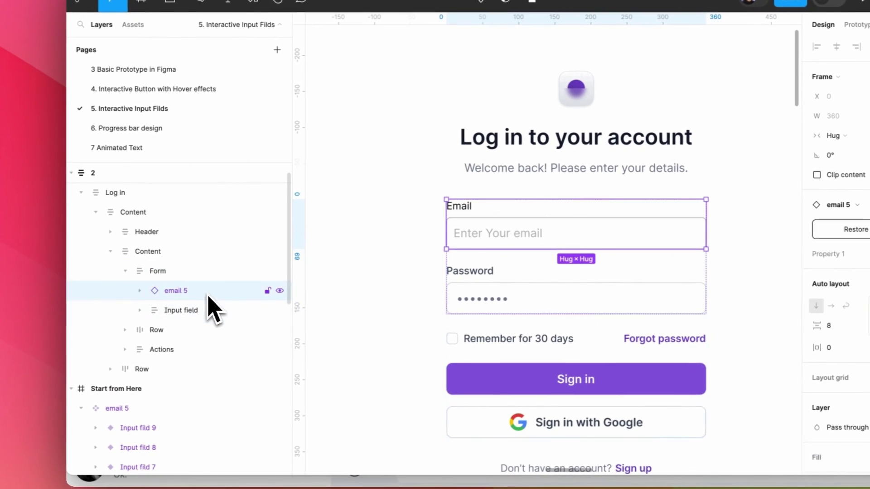
{"action": "key", "text": "super+d"}
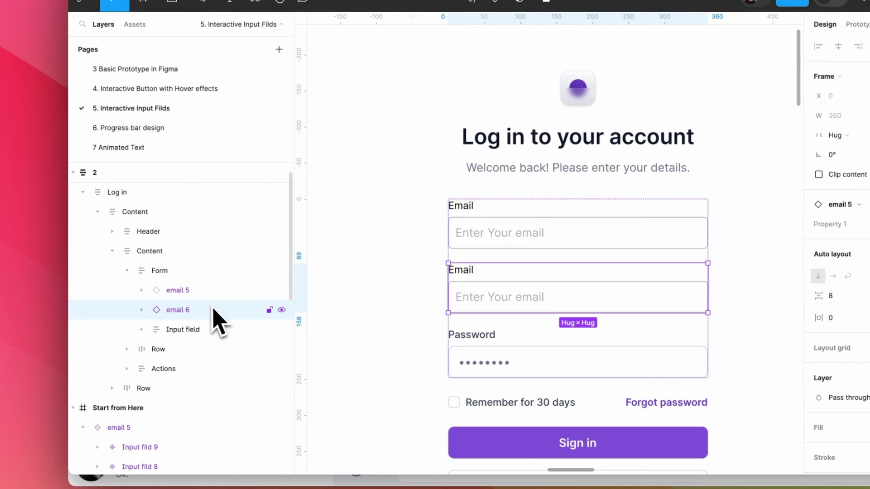
{"action": "left_click", "coordinate": [205, 298]}
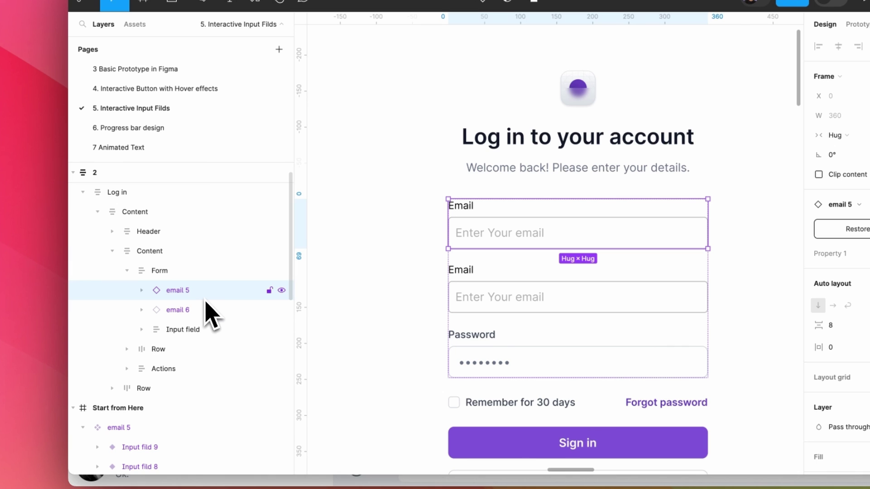
{"action": "key", "text": "Delete"}
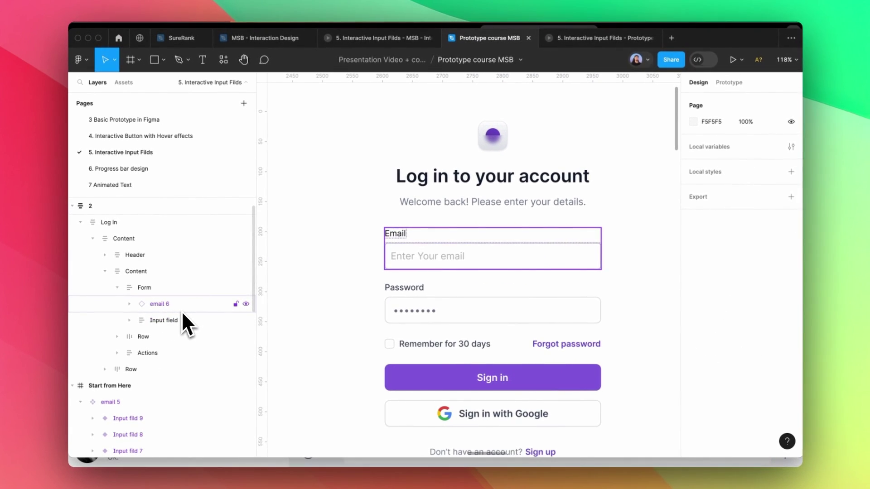
- Present frame 2 with the login screen as a running prototype
{"action": "scroll", "coordinate": [511, 201], "scroll_direction": "down", "scroll_amount": 10}
{"action": "left_click", "coordinate": [440, 177]}
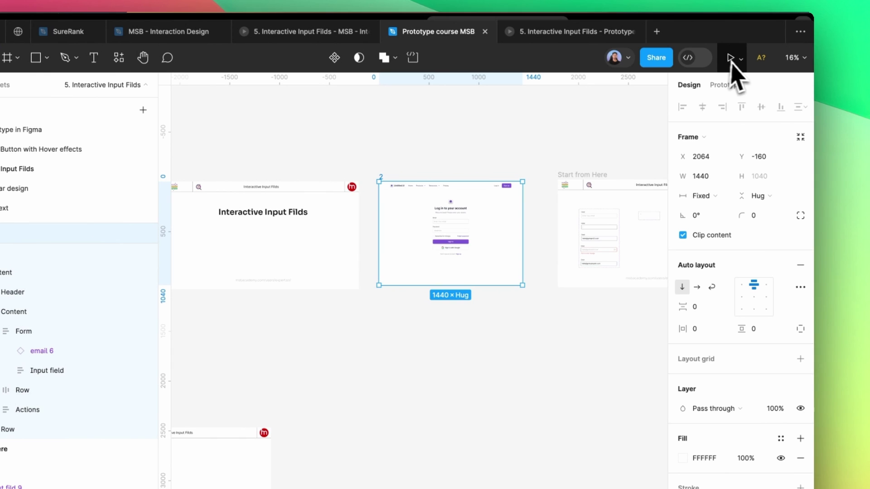
{"action": "left_click", "coordinate": [734, 61]}
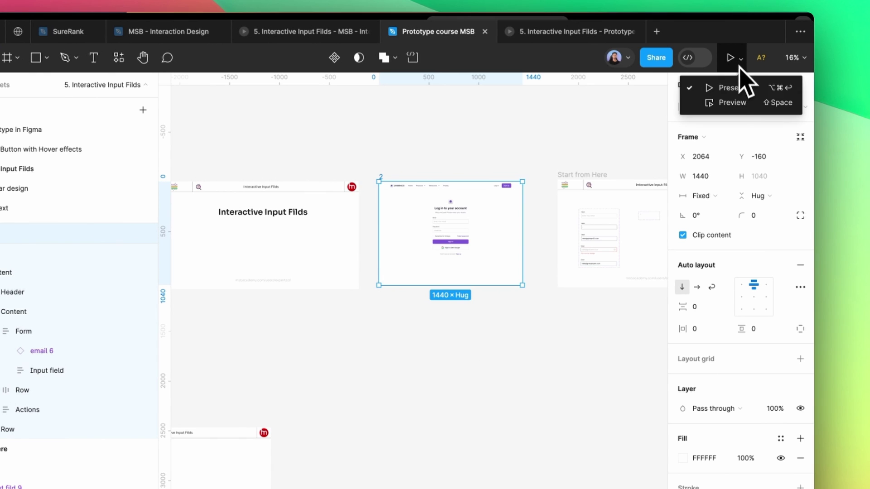
{"action": "left_click", "coordinate": [734, 84]}
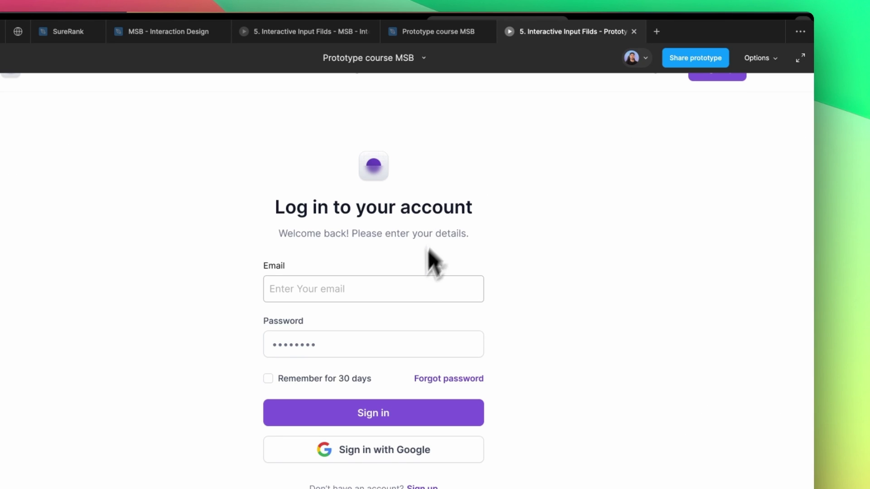
- Test the login screen's email field in the prototype by running it through its typing, error and corrected states
{"action": "left_click", "coordinate": [388, 298]}
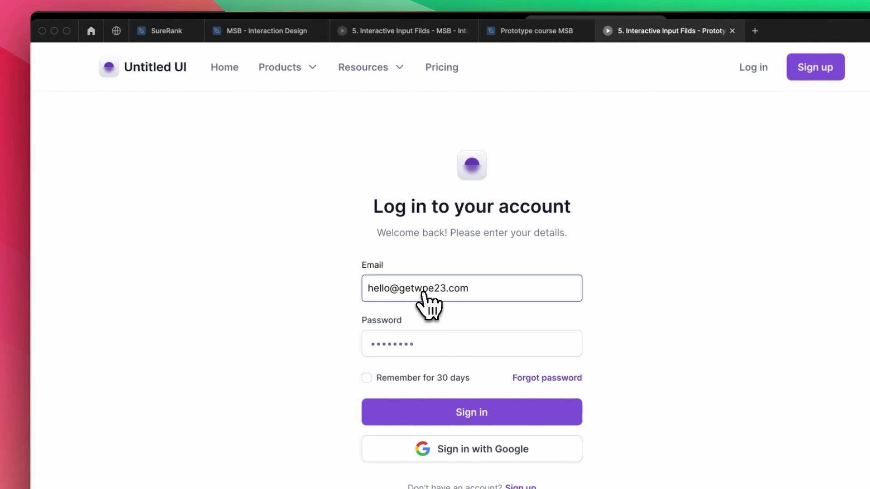
{"action": "left_click", "coordinate": [423, 293]}
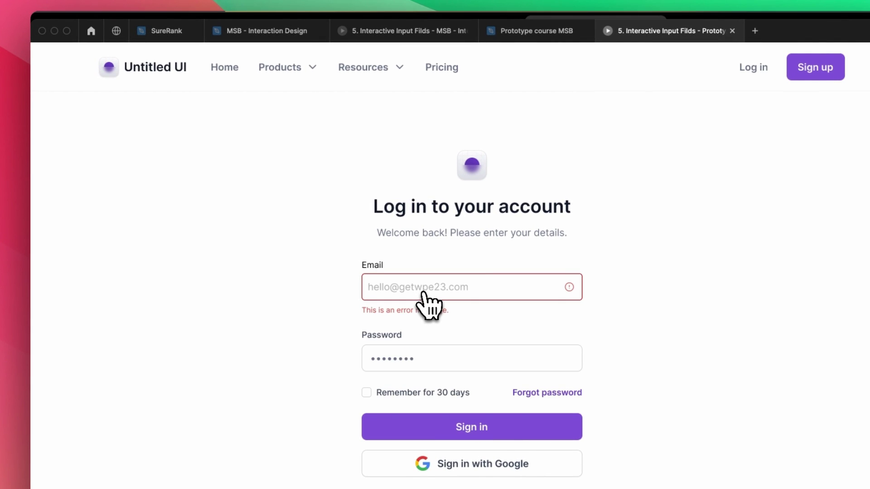
{"action": "left_click", "coordinate": [423, 294]}
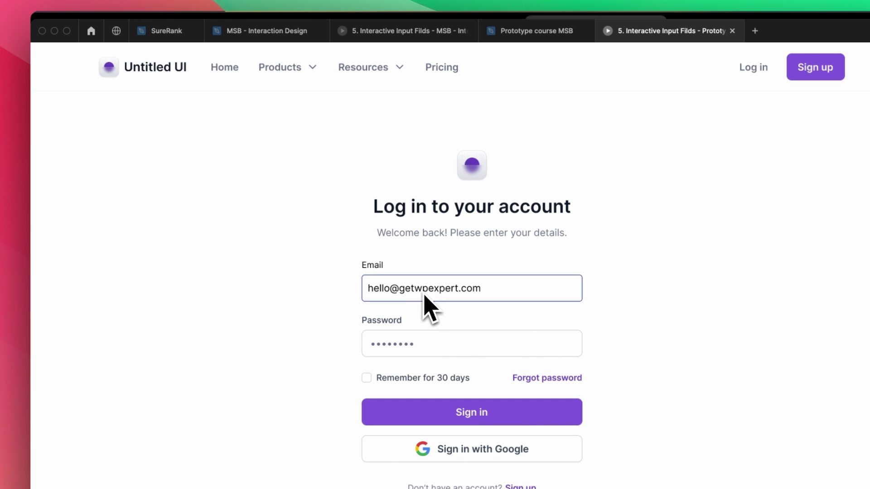
- Return to the Prototype course MSB design file and inspect the On click interaction from Input fild 8 to Input fild 9
{"action": "left_click", "coordinate": [508, 33]}
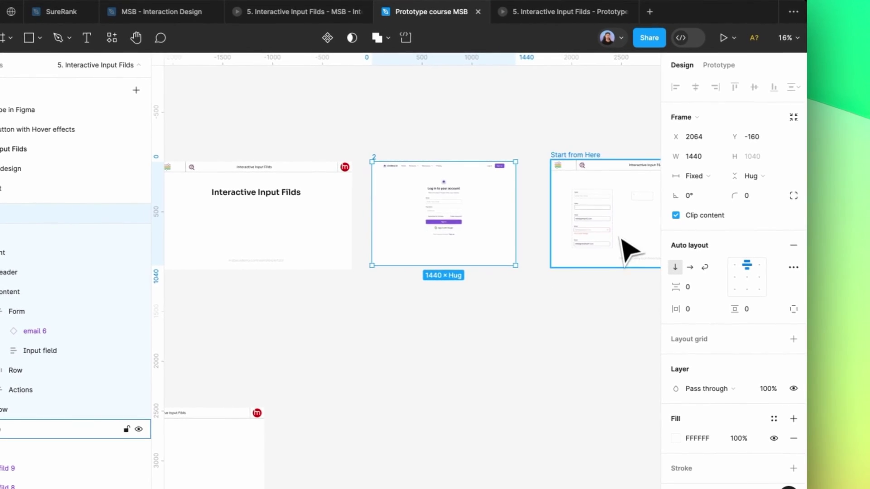
{"action": "scroll", "coordinate": [703, 260], "scroll_direction": "up", "scroll_amount": 10}
{"action": "left_click", "coordinate": [546, 278]}
{"action": "left_click", "coordinate": [460, 254]}
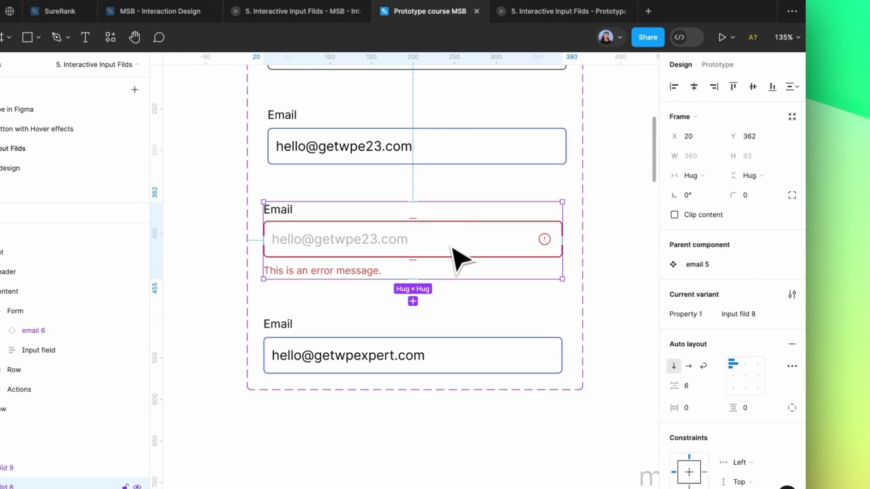
{"action": "left_click", "coordinate": [442, 304]}
{"action": "scroll", "coordinate": [729, 104], "scroll_direction": "down", "scroll_amount": 5}
{"action": "left_click", "coordinate": [717, 65]}
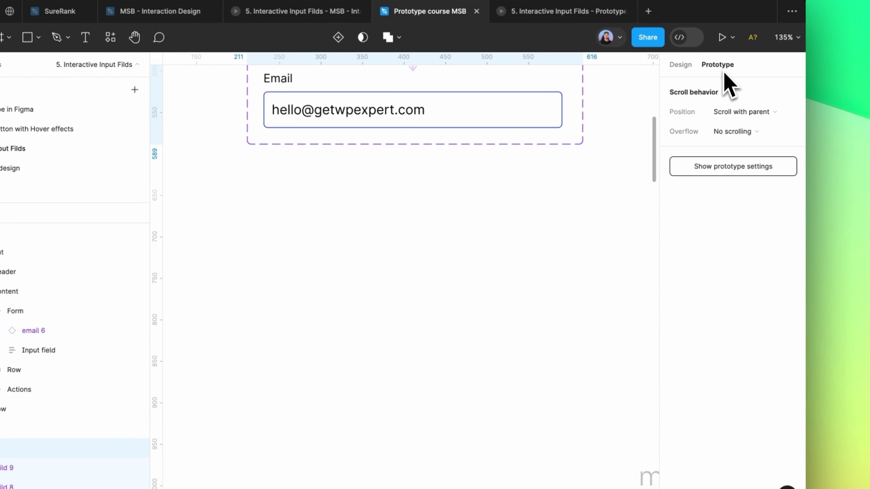
{"action": "scroll", "coordinate": [583, 255], "scroll_direction": "up", "scroll_amount": 5}
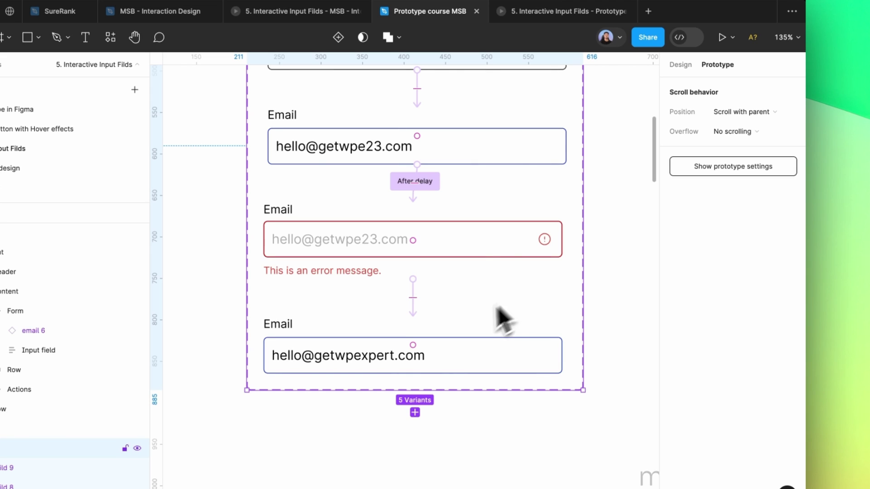
{"action": "left_click", "coordinate": [413, 305]}
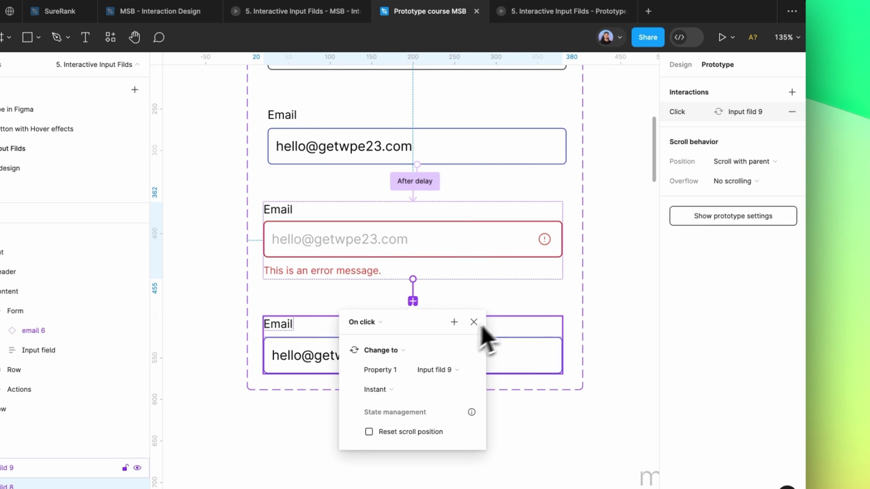
{"action": "left_click", "coordinate": [474, 322]}
- Open the After delay interaction that changes Input fild 7 to Input fild 8
{"action": "left_click", "coordinate": [413, 182]}
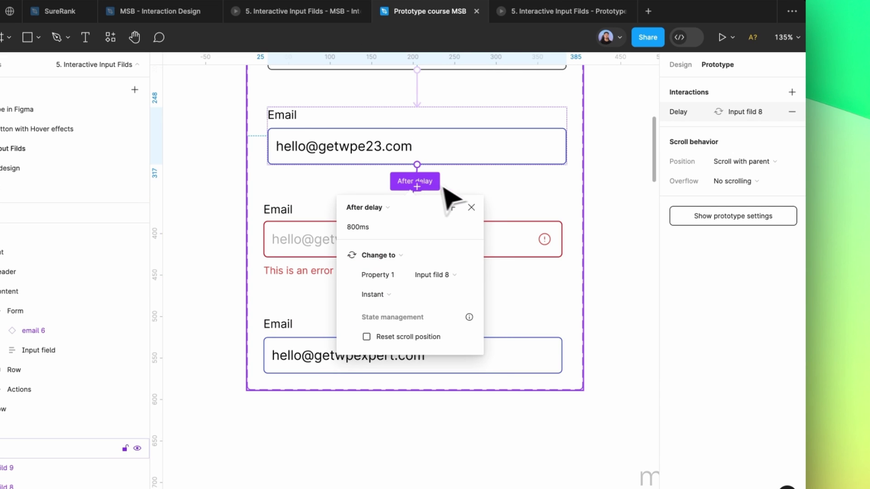